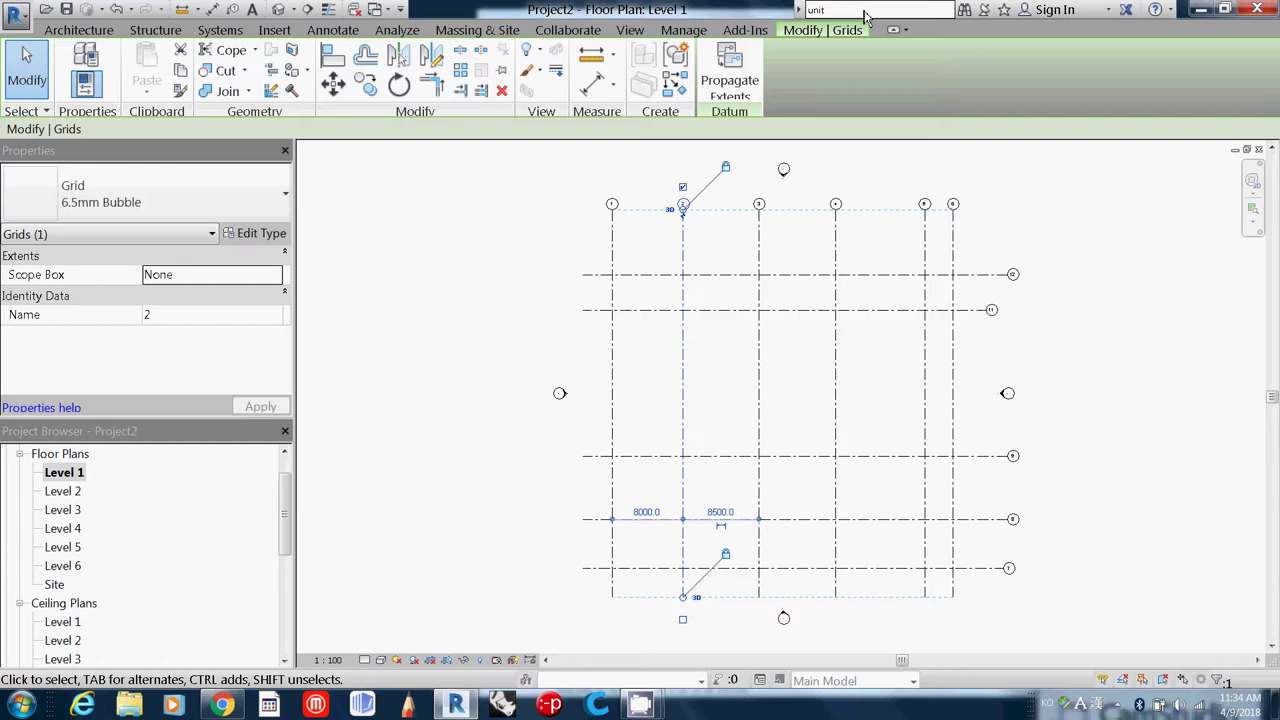
Switch the ribbon to the Architecture tools to reach the Wall commands.
click(85, 31)
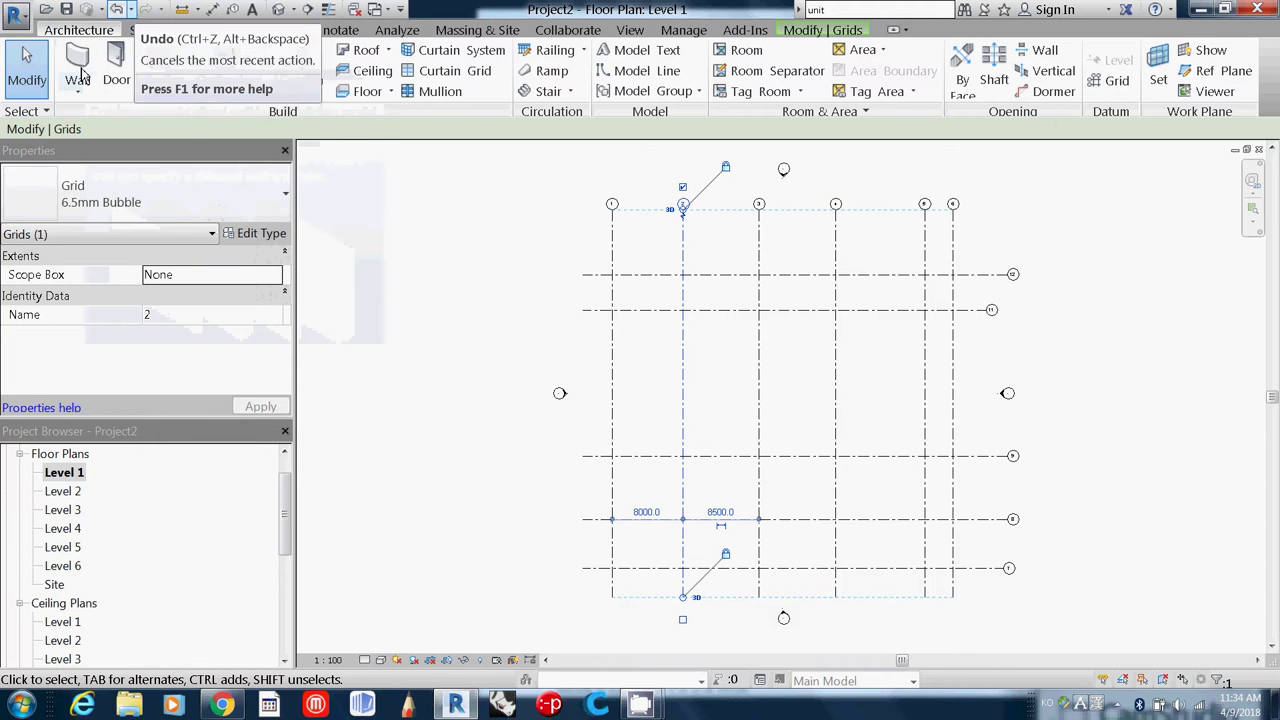
click(80, 84)
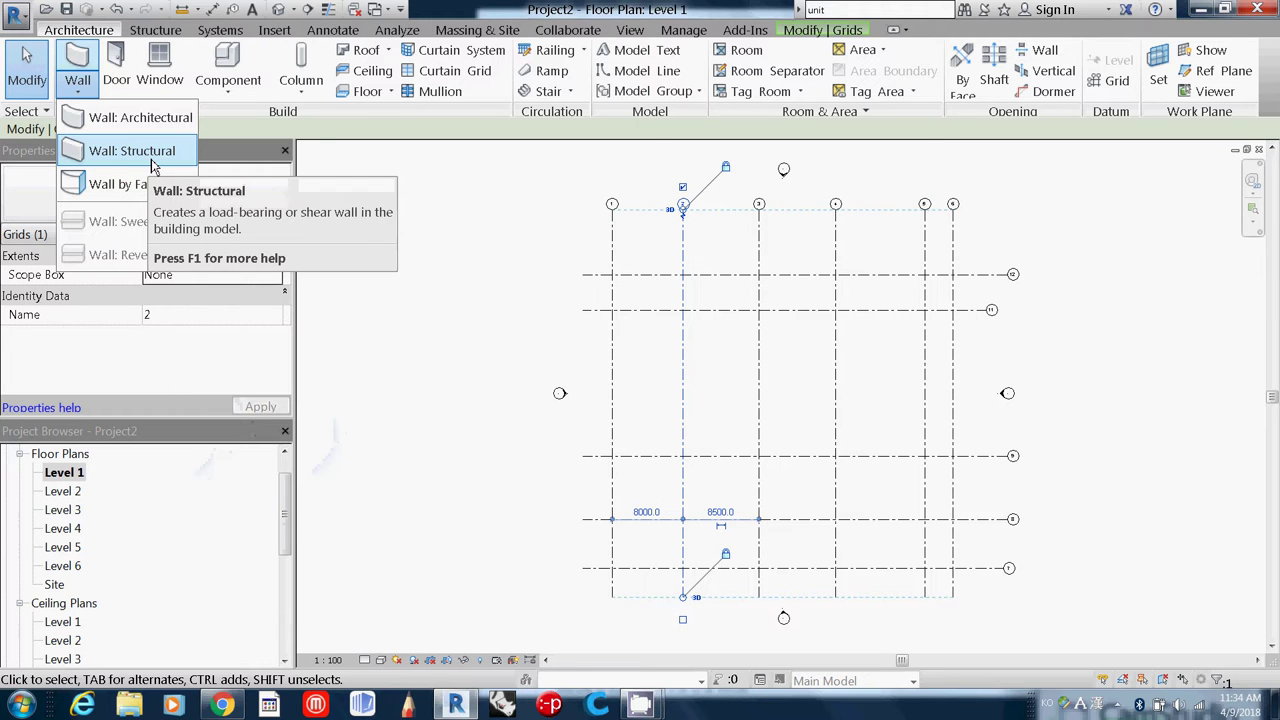
mouse_move(131, 151)
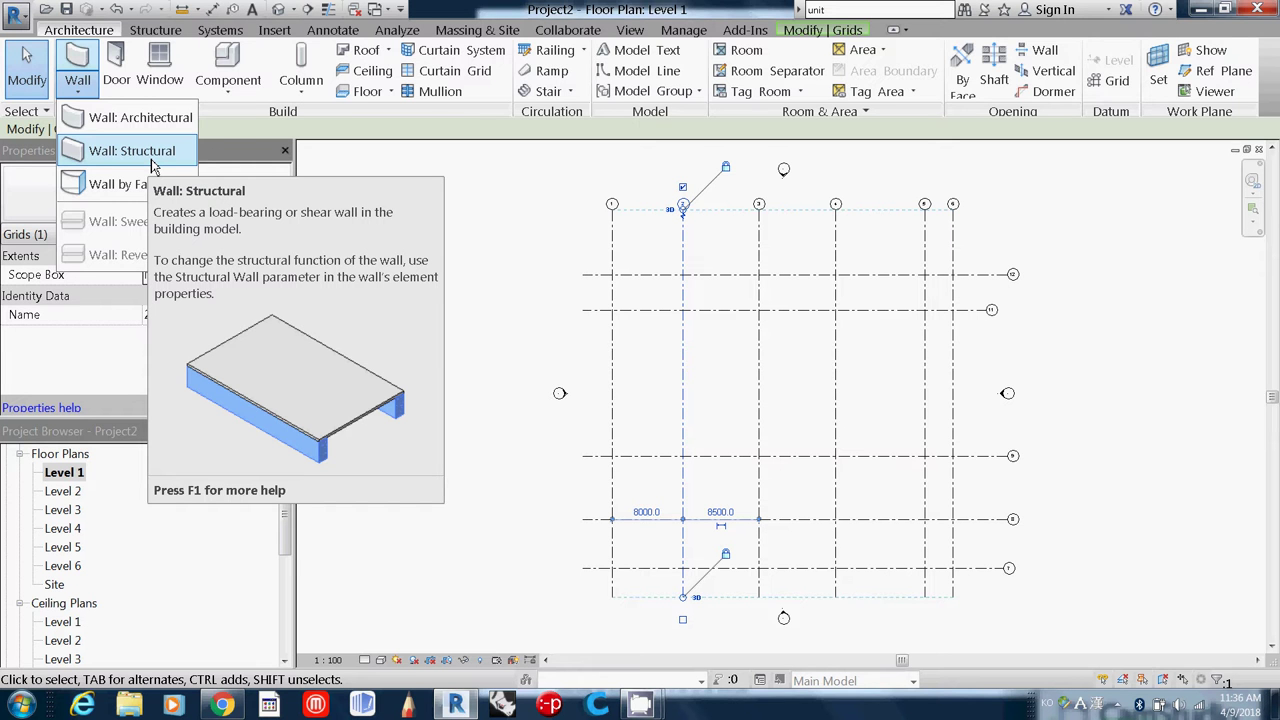
Start Wall: Structural and show the basic wall types in the Type Selector.
click(140, 152)
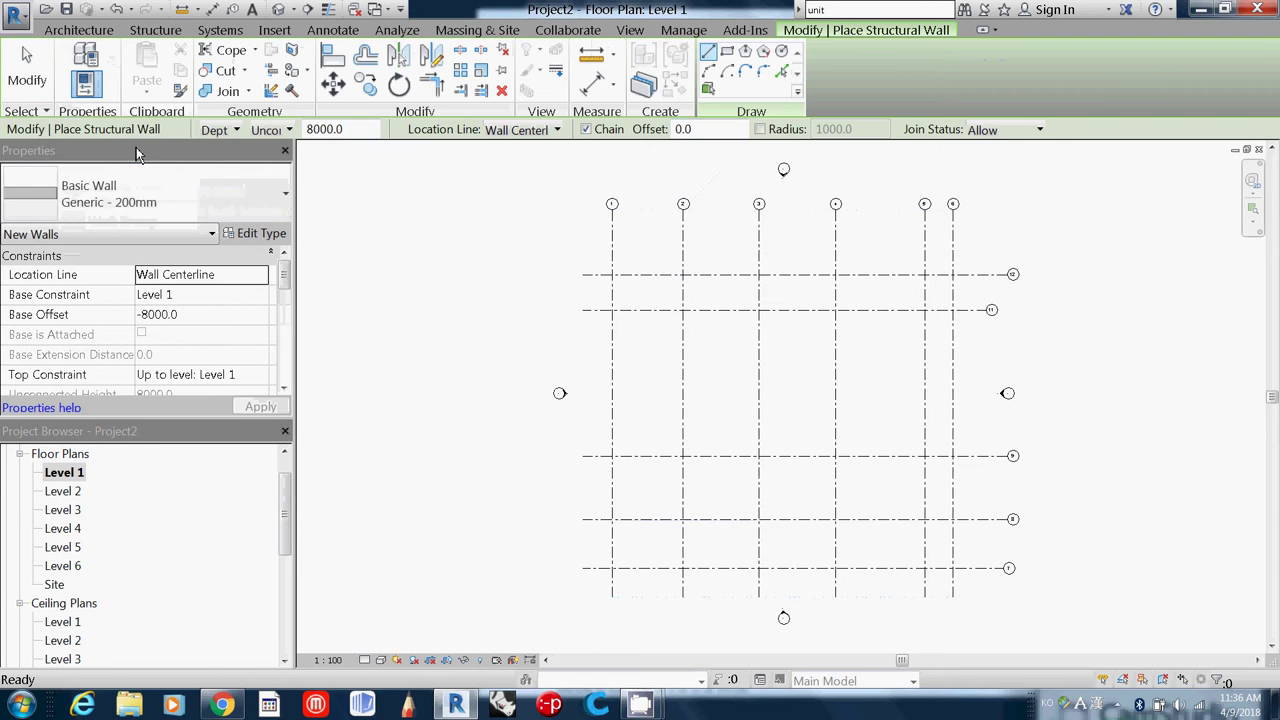
click(160, 216)
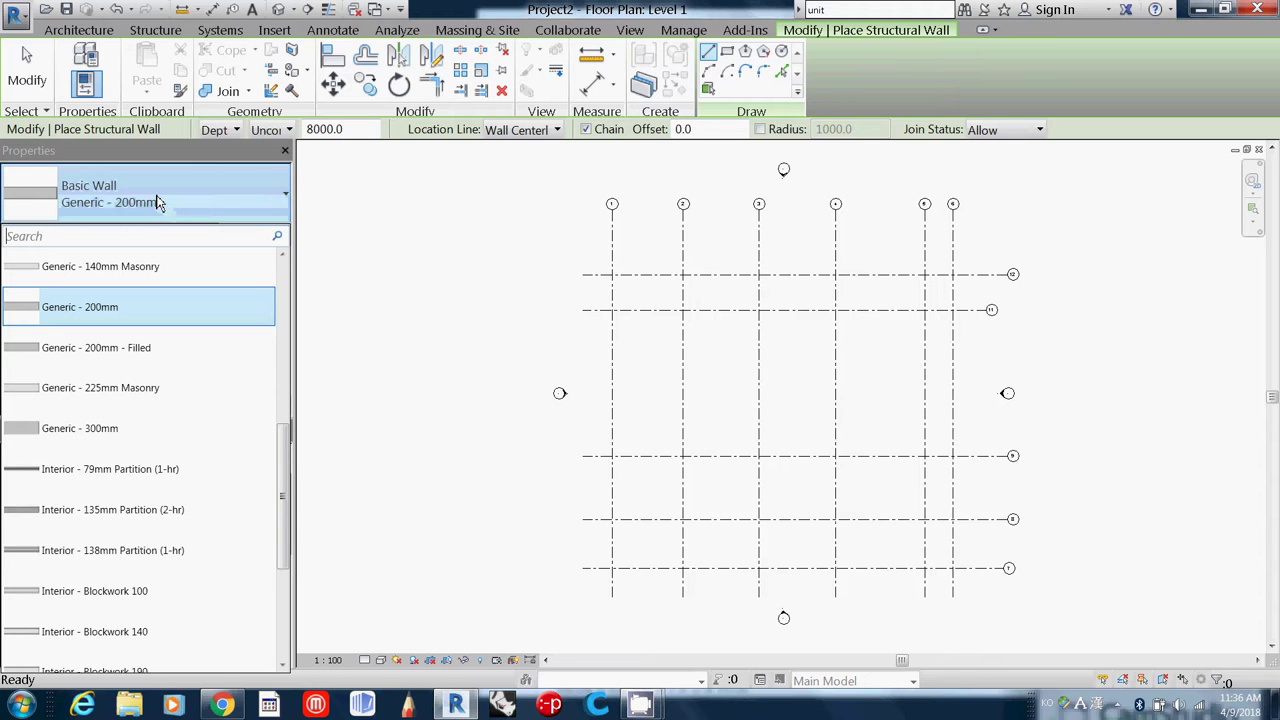
Pick Generic - 300mm from the Type Selector list for the structural walls.
click(192, 207)
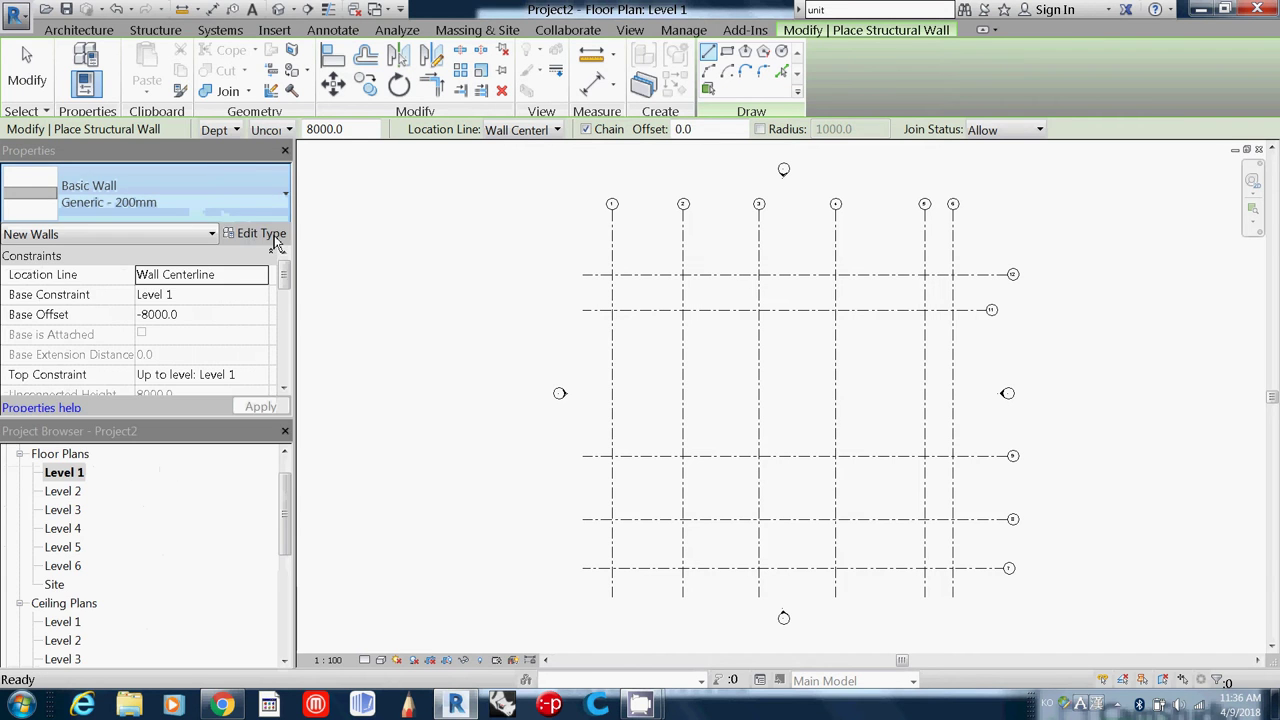
click(284, 205)
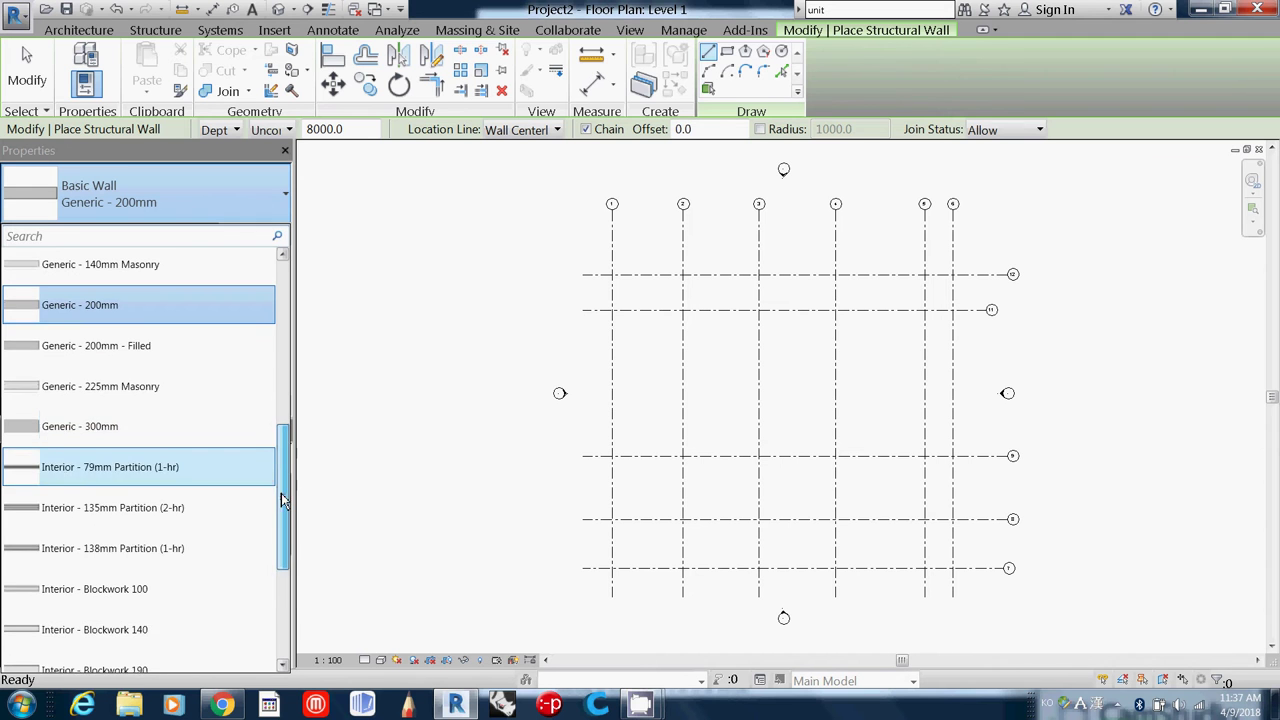
mouse_move(281, 493)
mouse_down()
mouse_move(281, 525)
mouse_move(281, 472)
mouse_up()
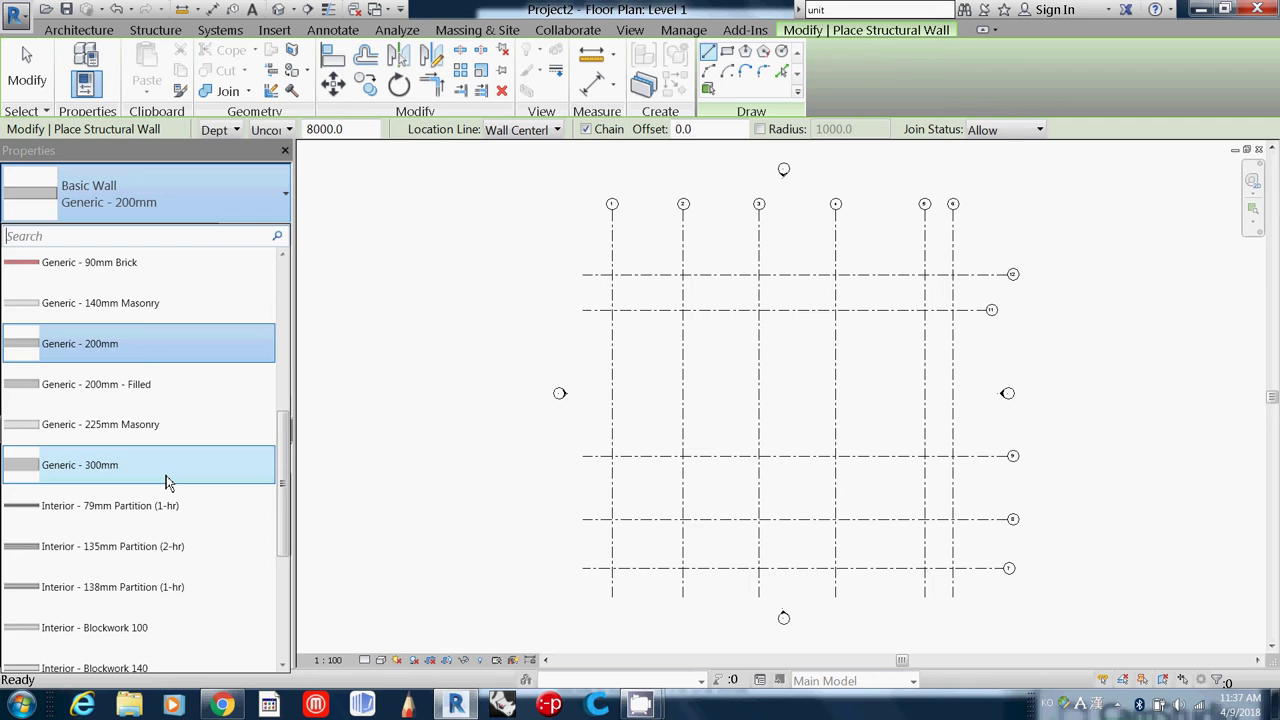
click(167, 482)
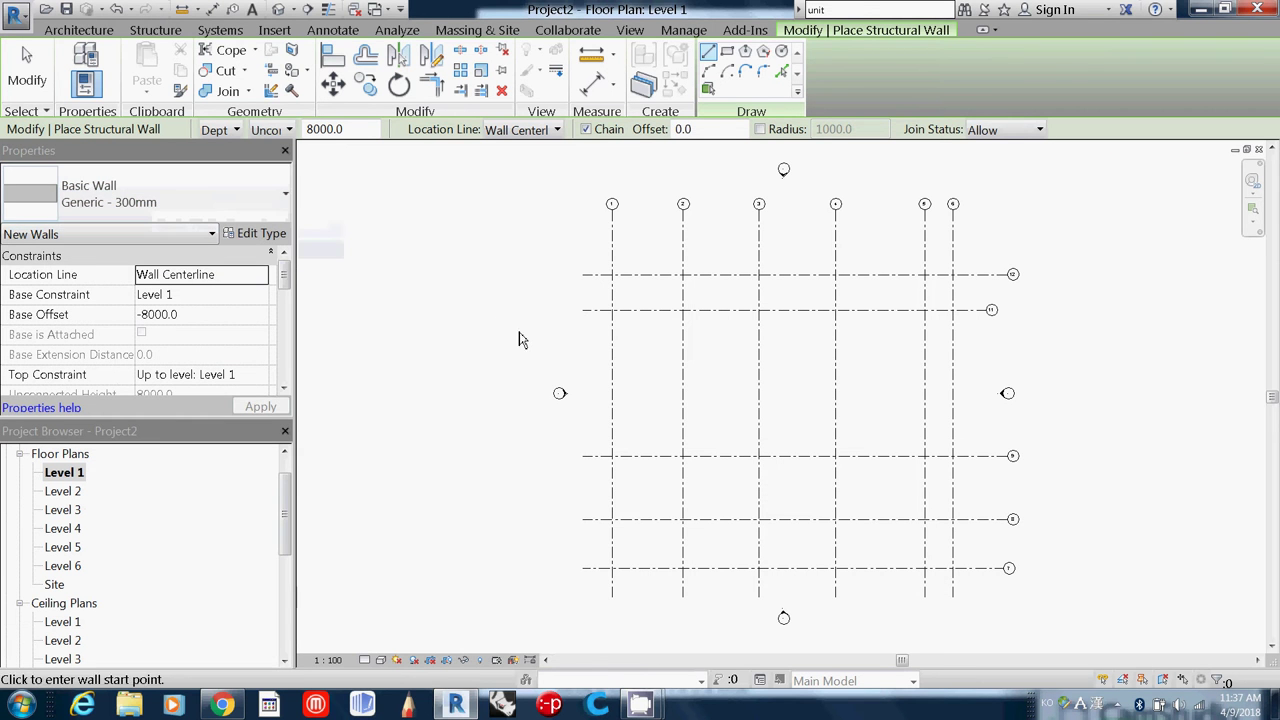
Draw a closed wall loop through grid intersections 1/12, 6/12, 6/7 and 1/7.
click(613, 275)
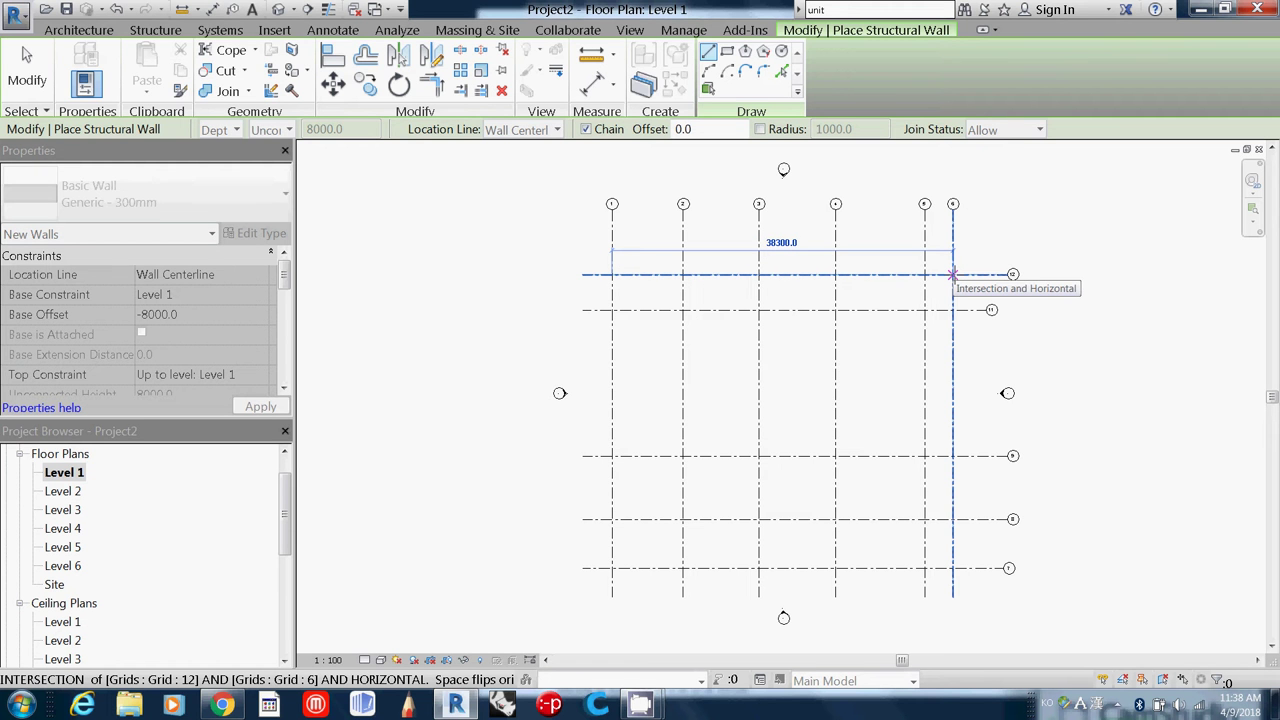
click(952, 274)
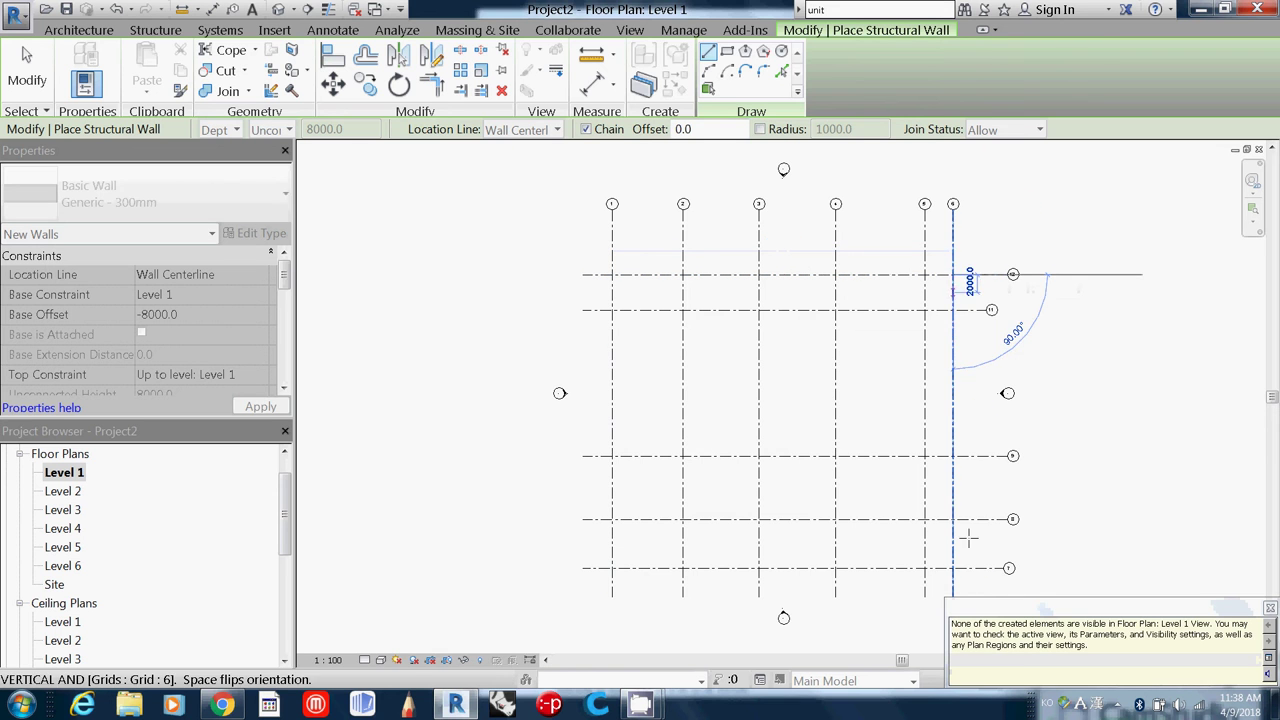
click(952, 568)
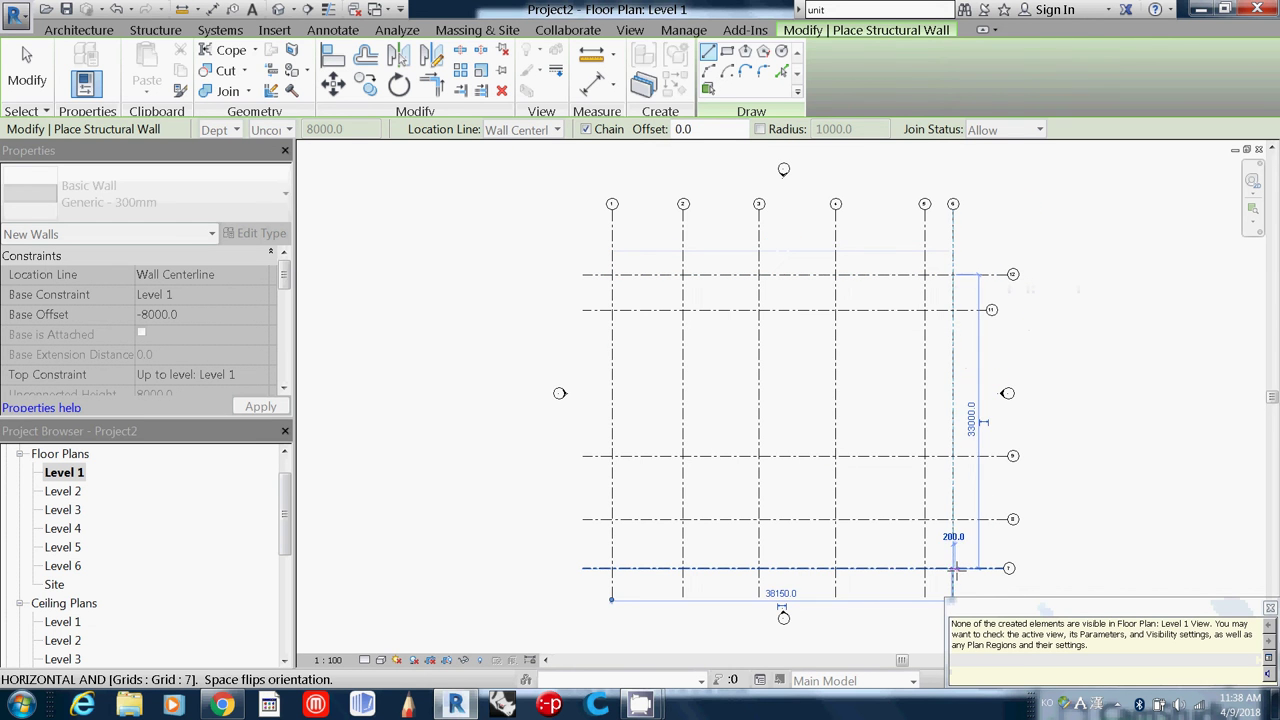
click(612, 568)
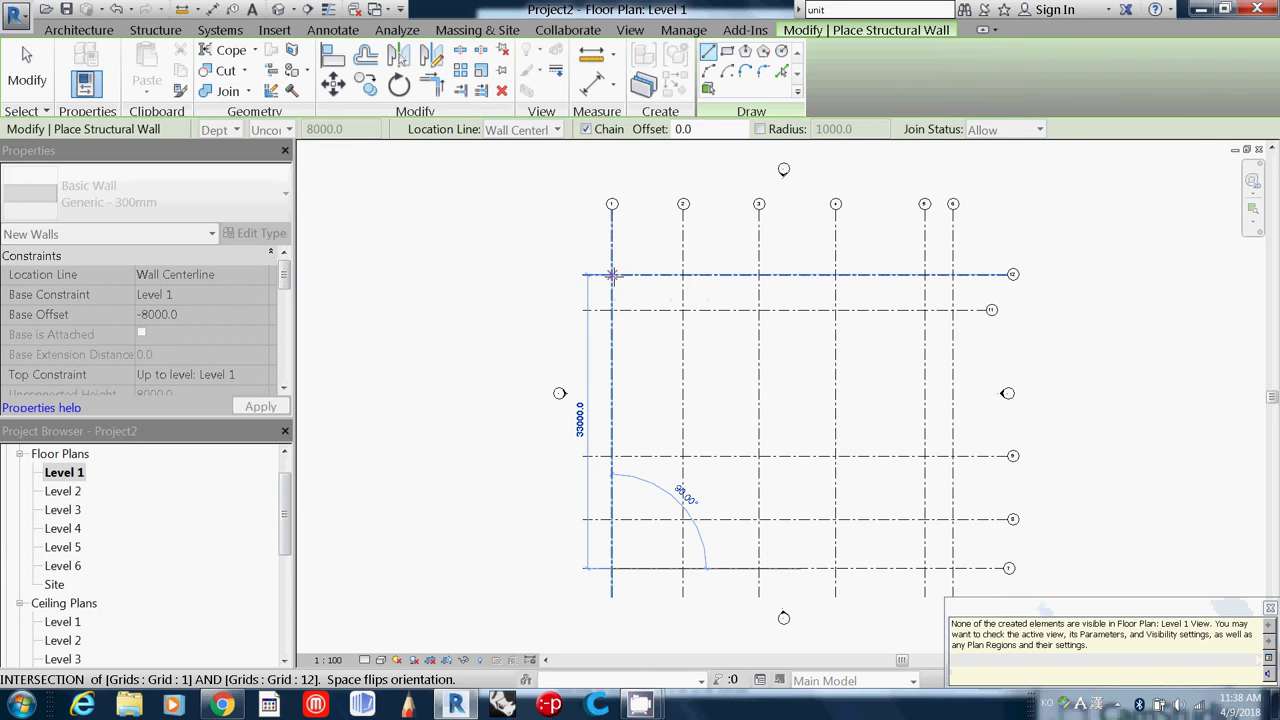
click(612, 274)
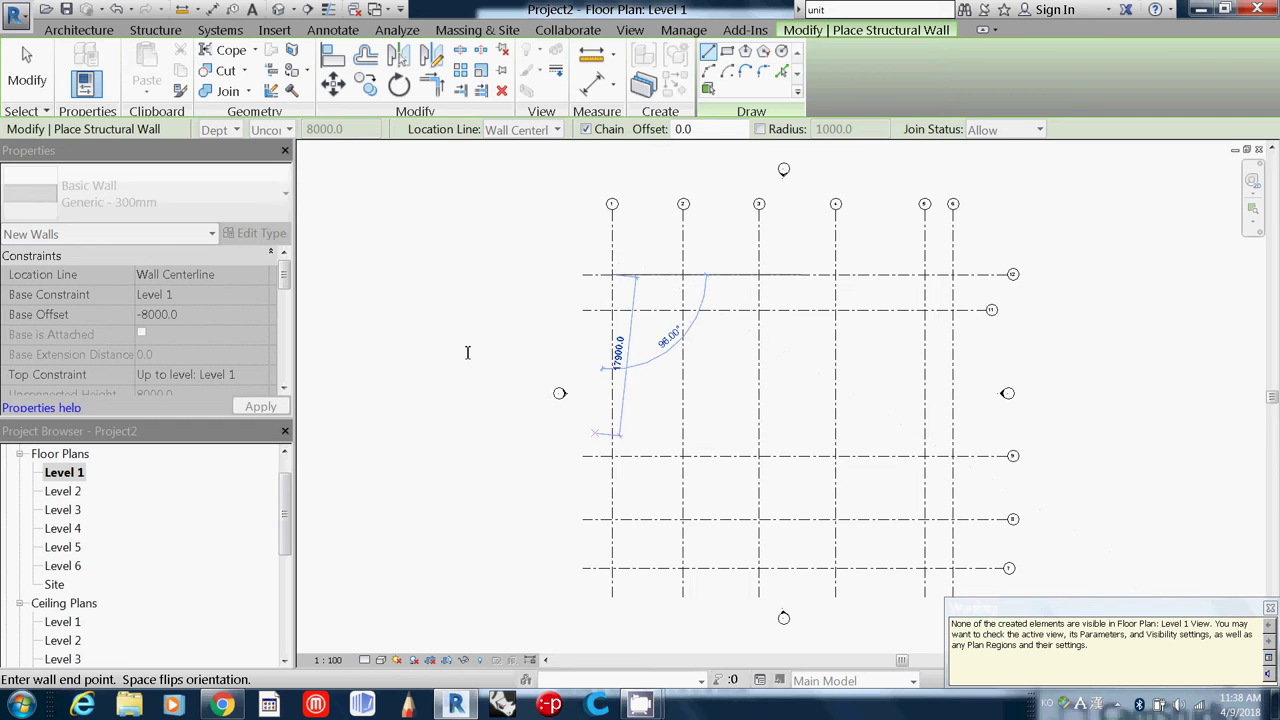
key(Escape)
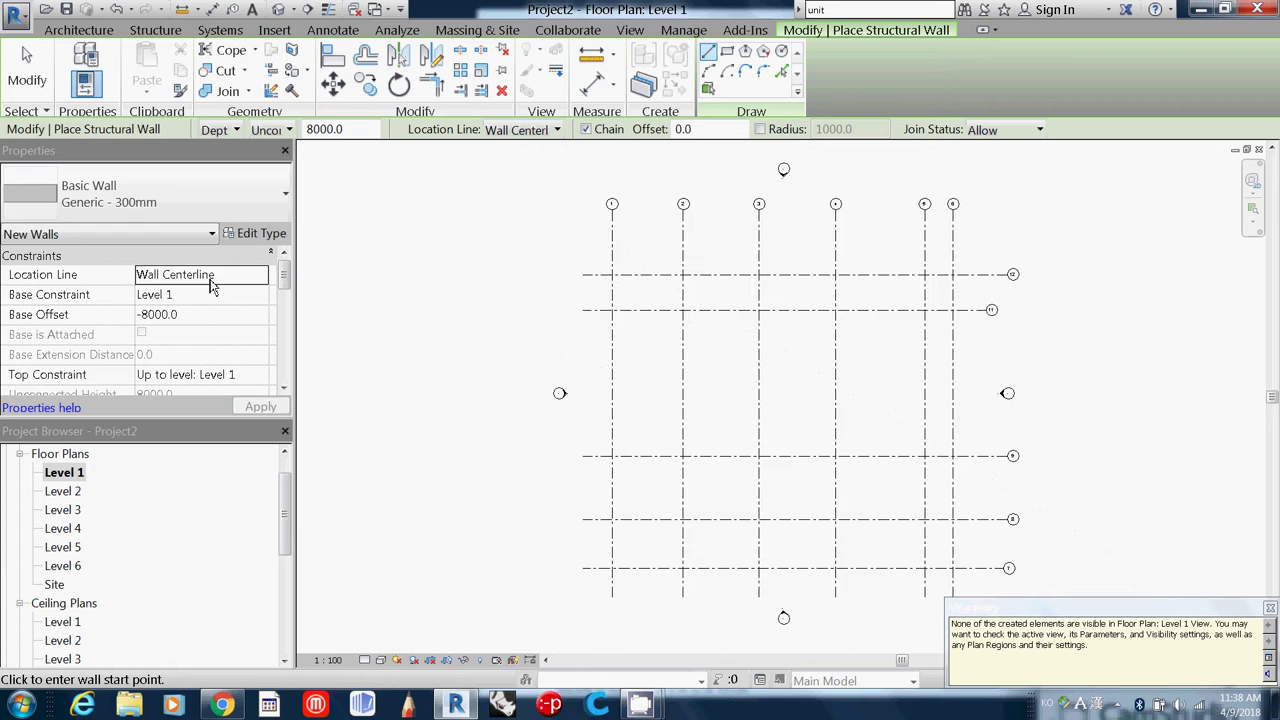
Set the new walls' Base Offset to 0.
click(200, 316)
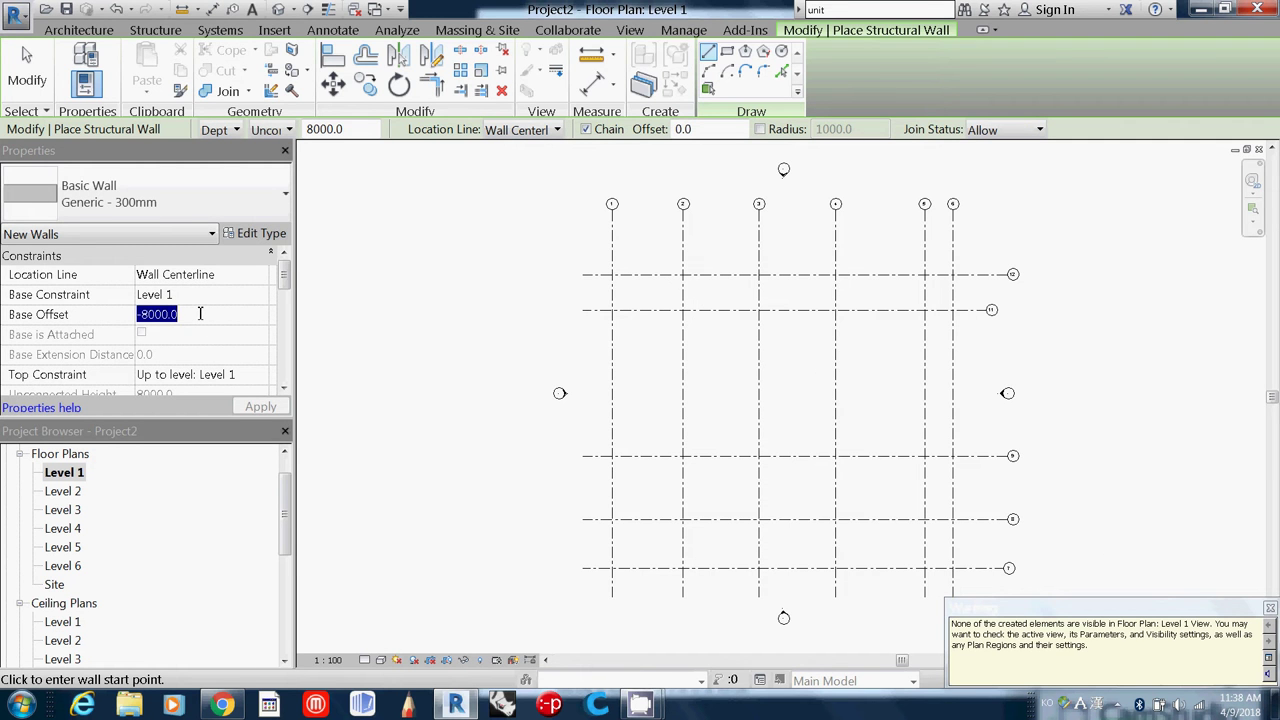
text(0)
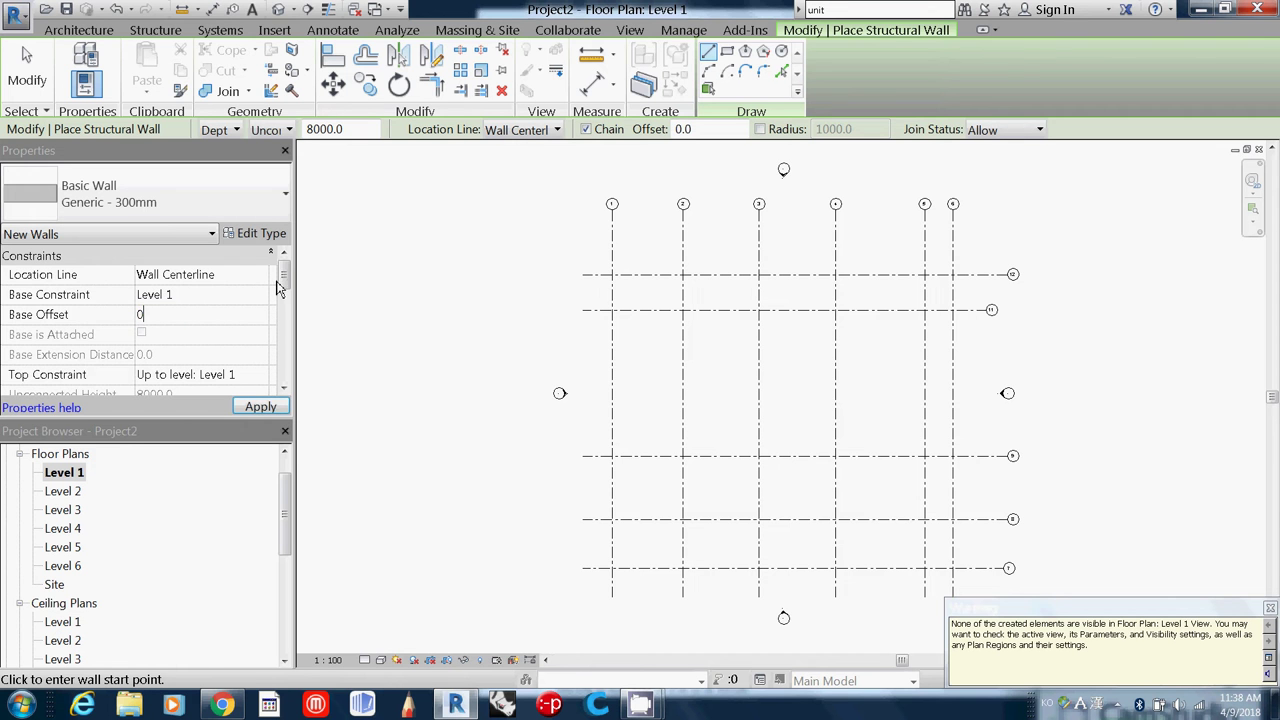
scroll(284, 292, down, 1)
scroll(286, 297, down, 2)
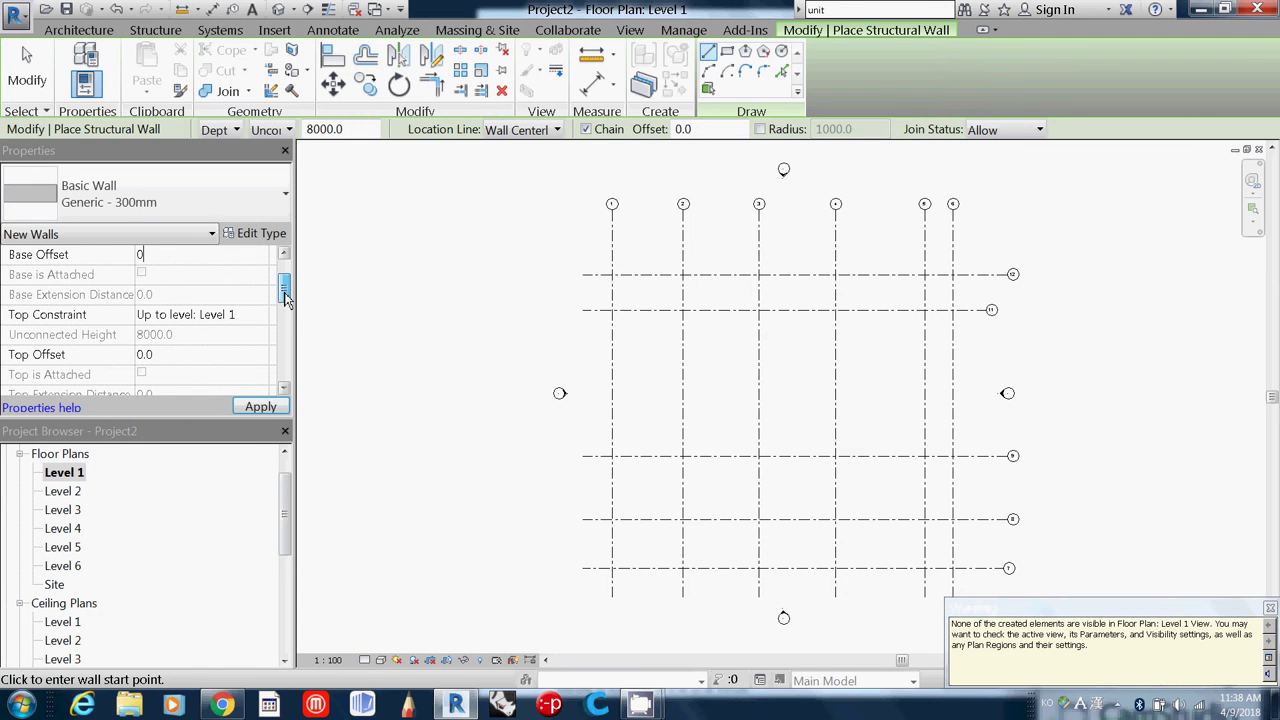
scroll(285, 297, down, 2)
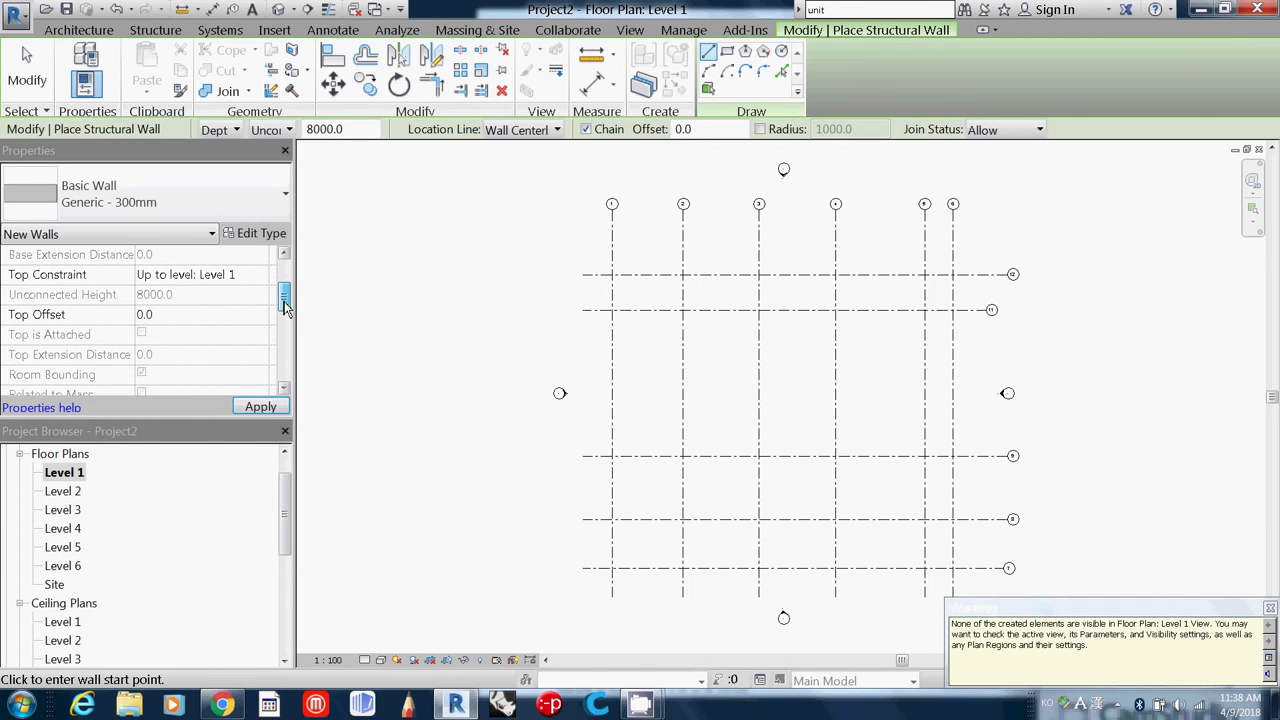
Set the walls' Top Constraint to 'Up to level: Level 2'.
click(237, 281)
click(262, 275)
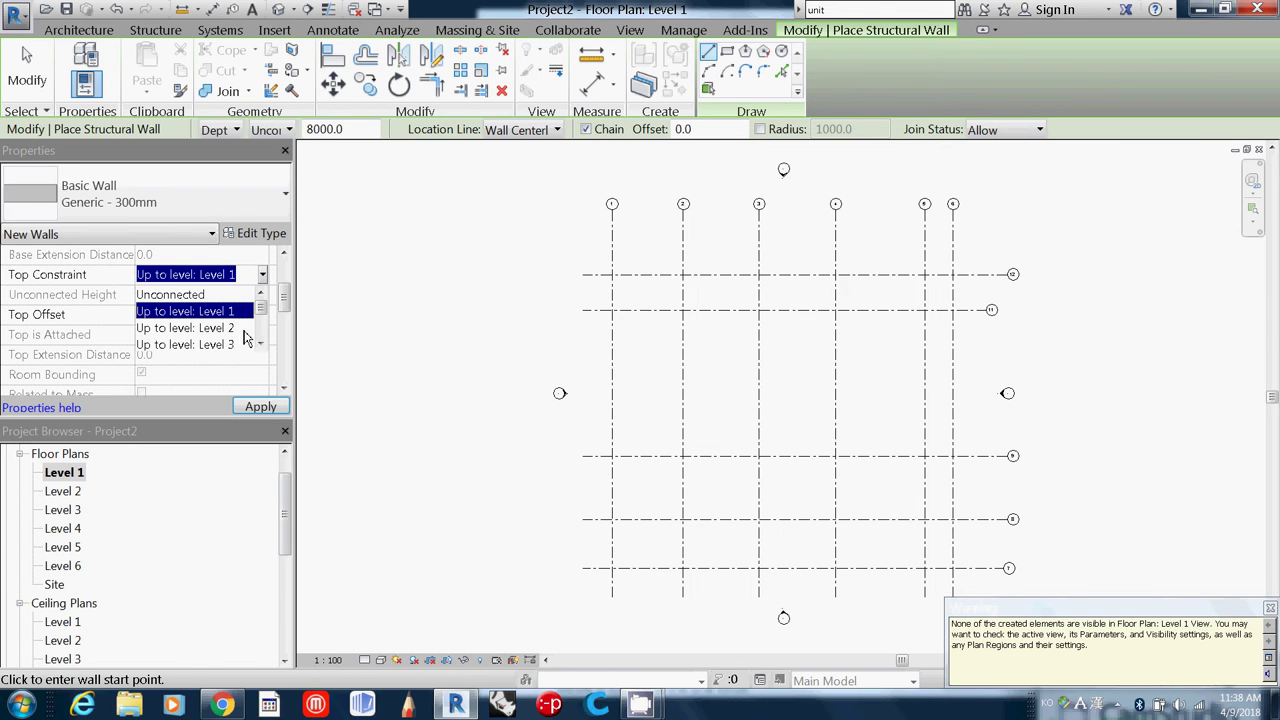
click(240, 330)
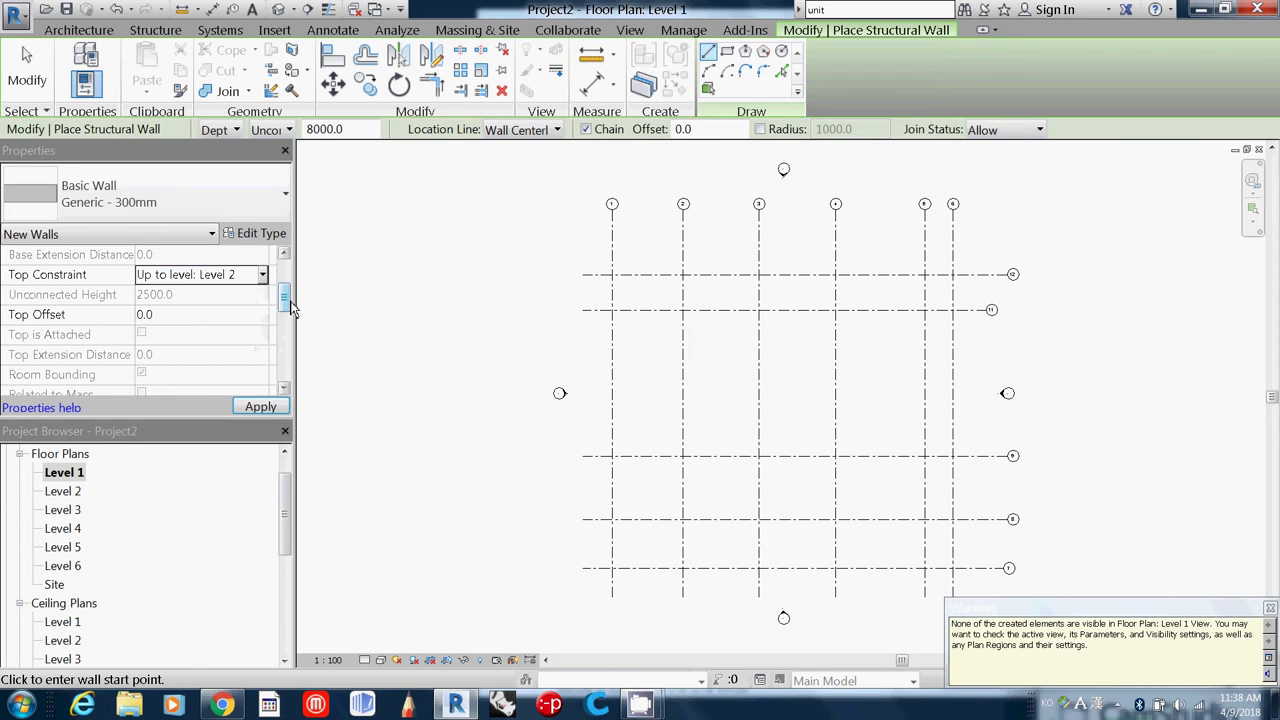
scroll(287, 297, up, 2)
scroll(287, 297, up, 1)
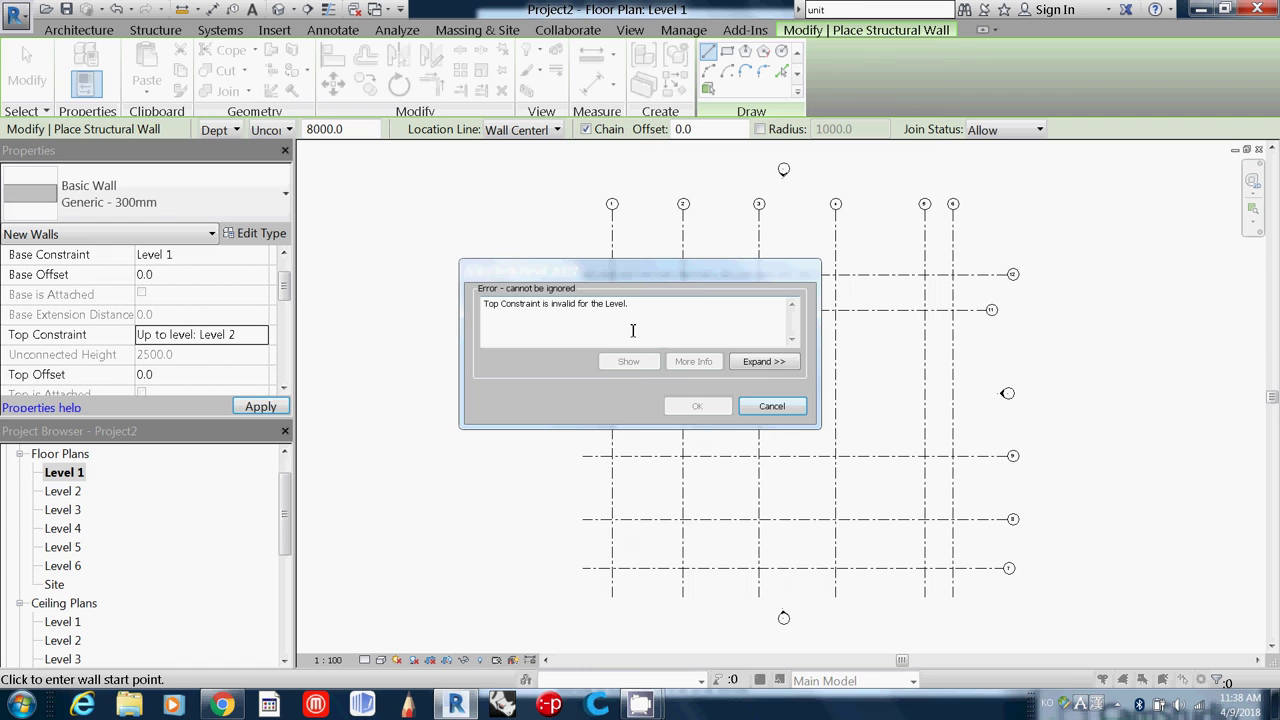
click(760, 362)
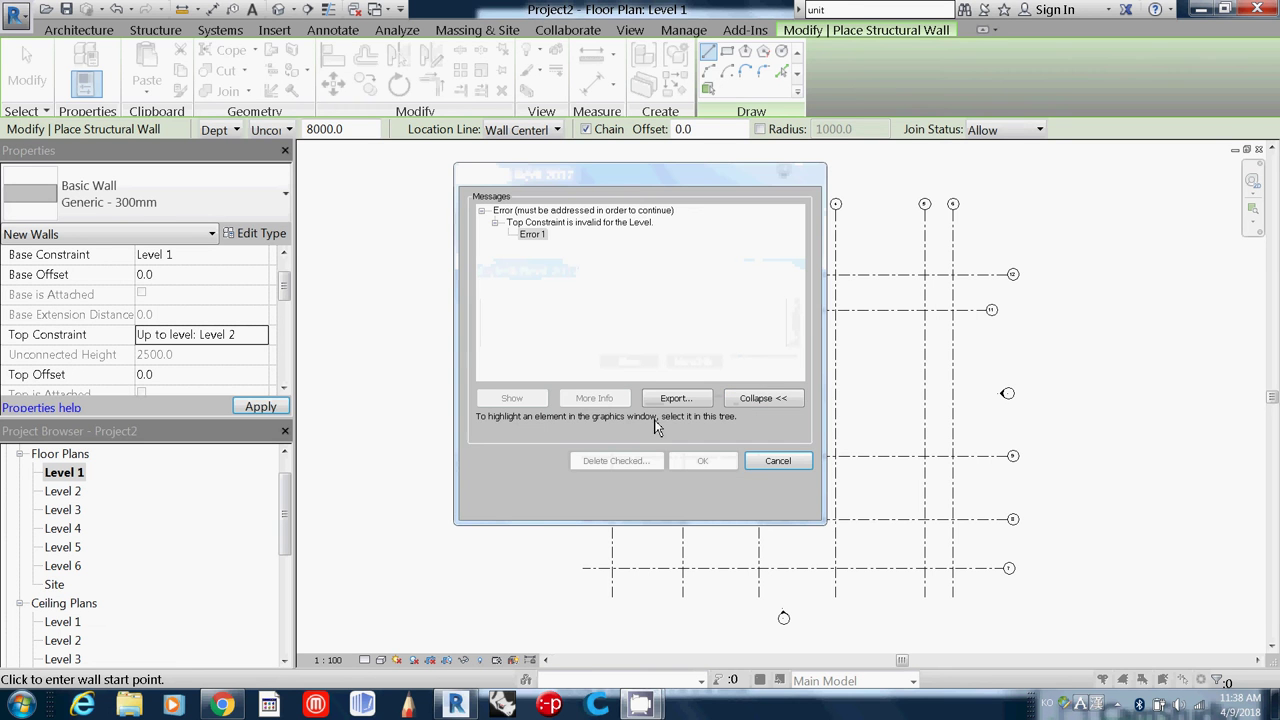
click(776, 460)
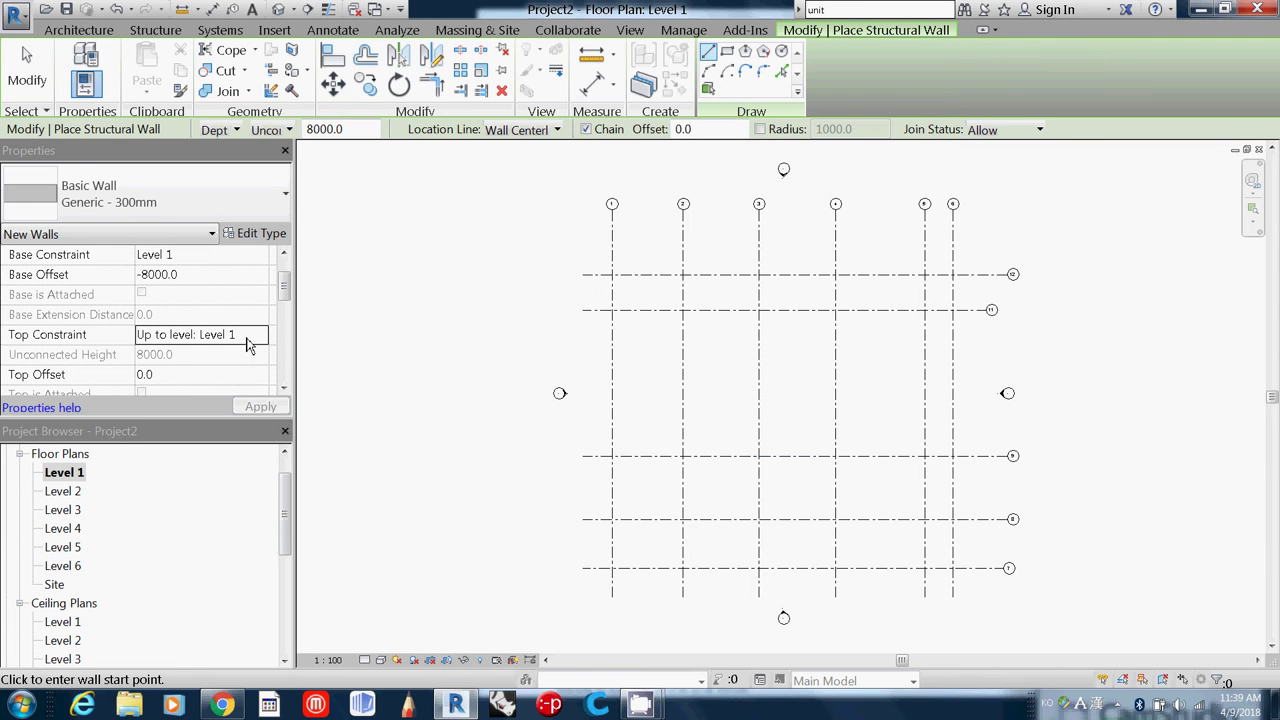
click(184, 279)
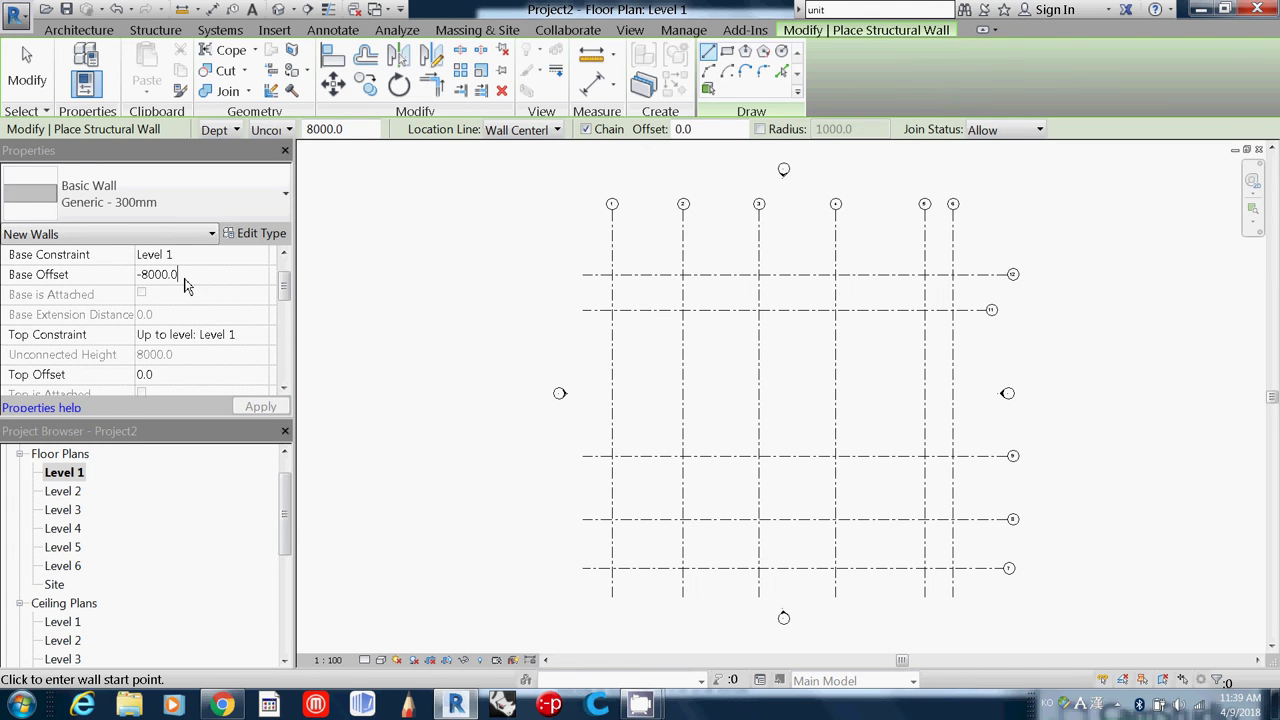
key(BackSpace)
key(BackSpace)
key(BackSpace)
key(BackSpace)
key(BackSpace)
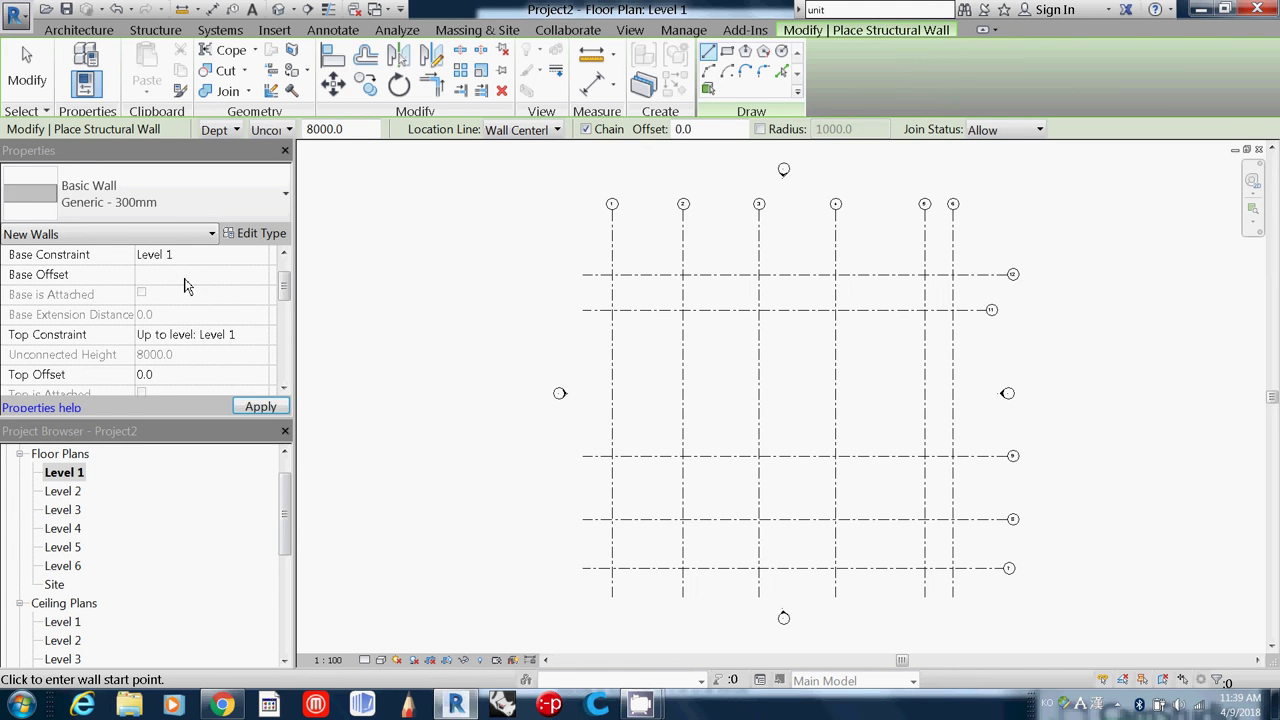
text(0)
click(220, 338)
click(262, 335)
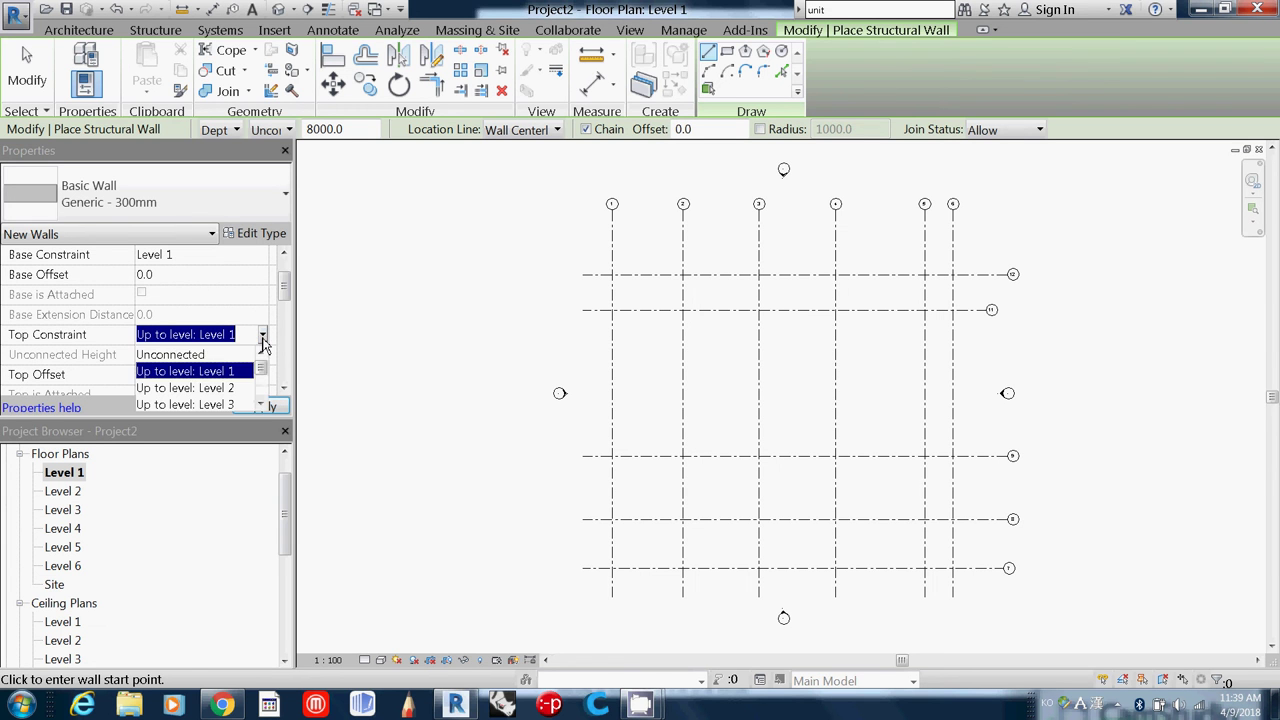
click(262, 406)
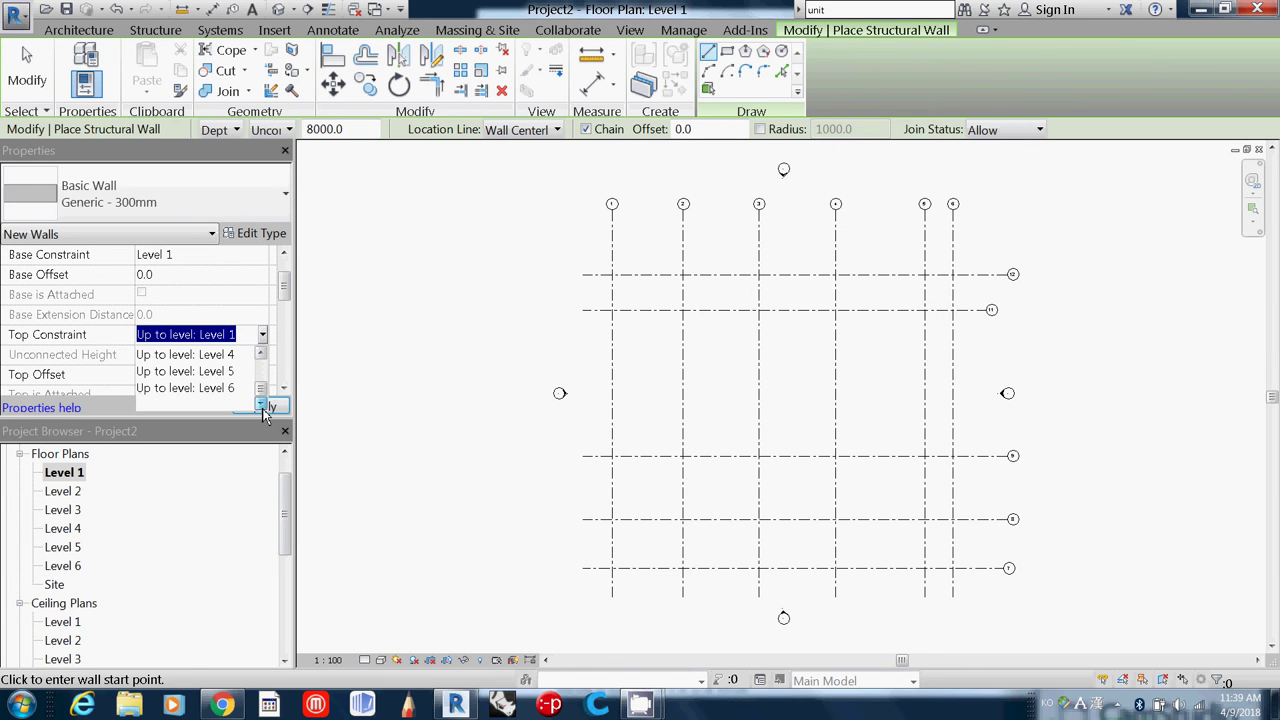
click(238, 390)
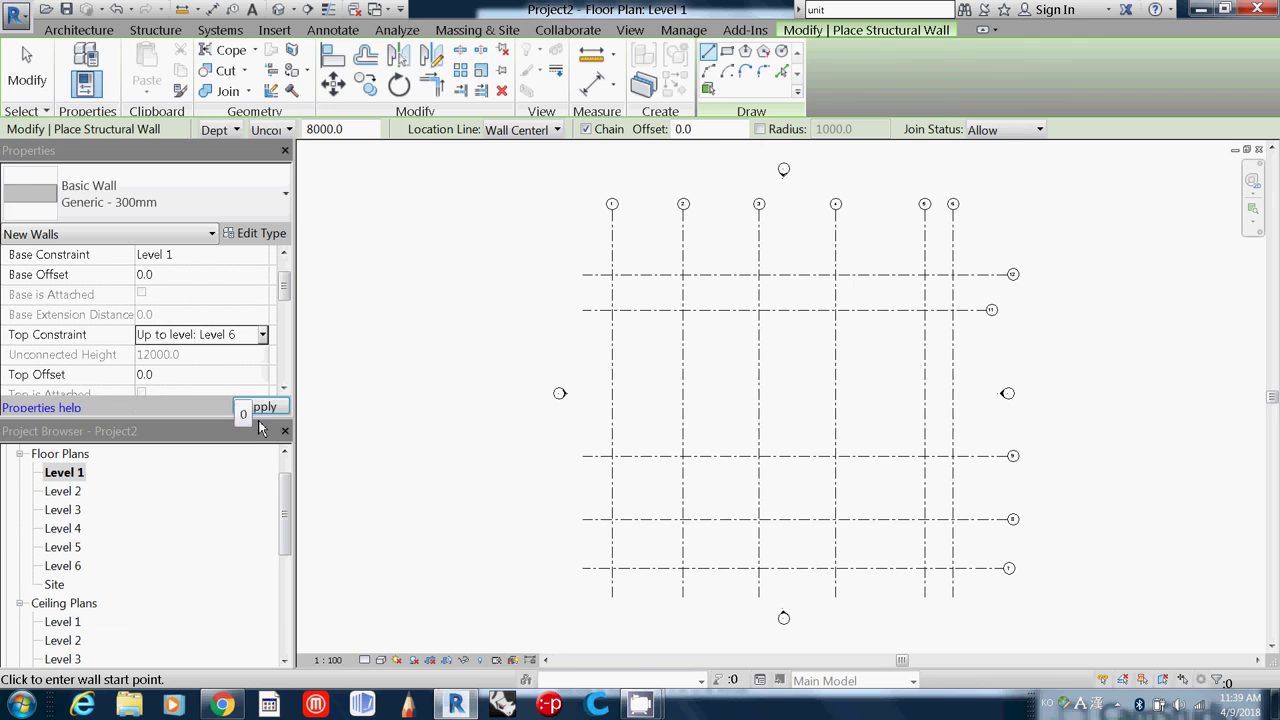
click(262, 410)
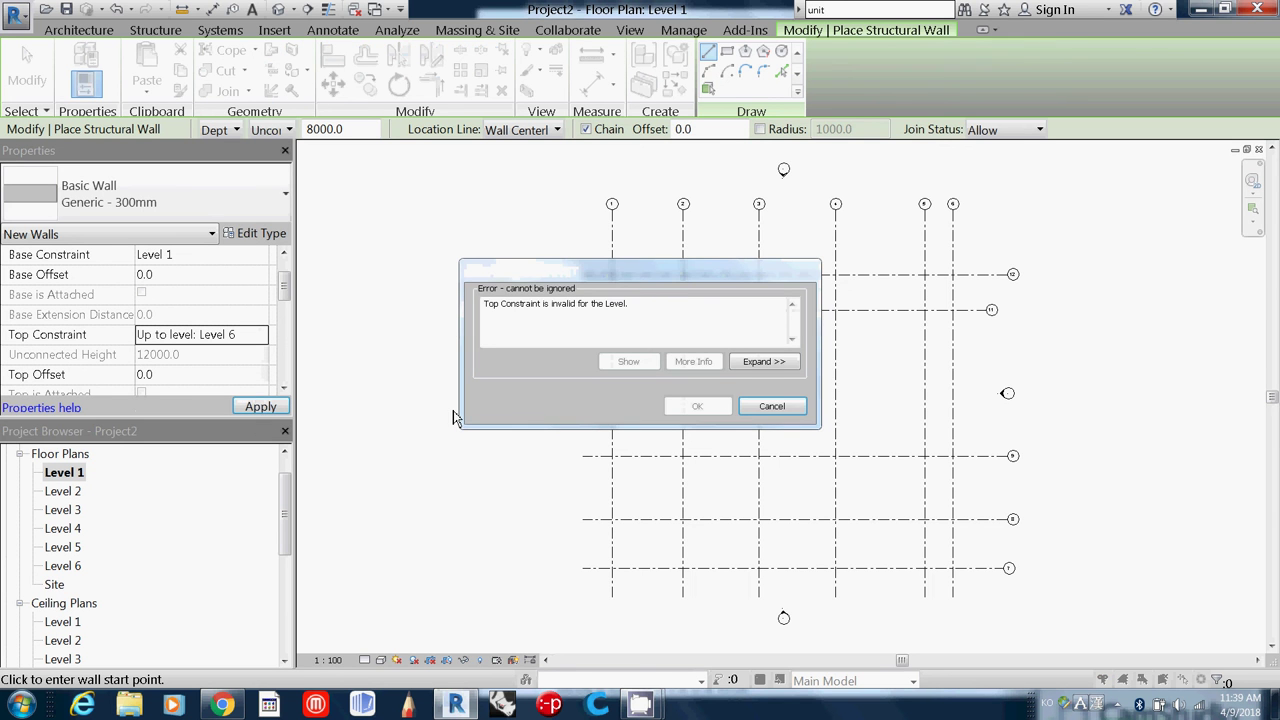
click(773, 408)
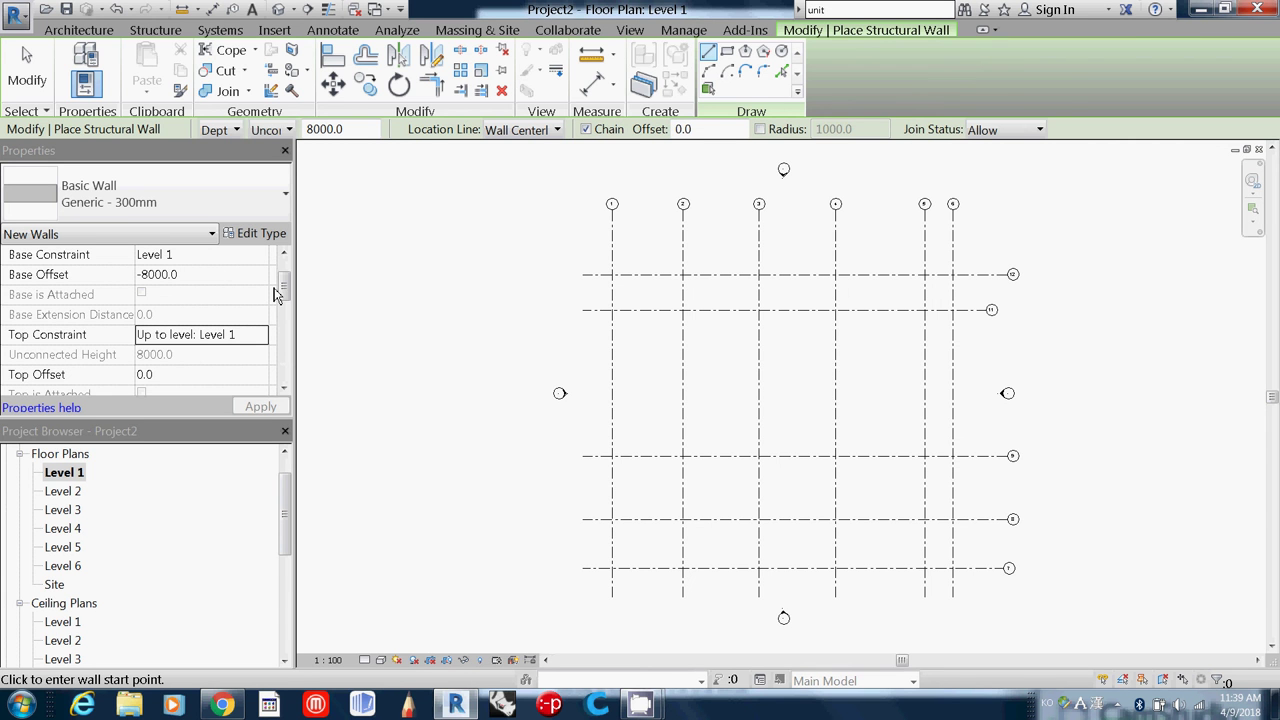
Change the new walls' Base Offset to -100 mm and bring up the wall type list.
scroll(285, 291, up, 2)
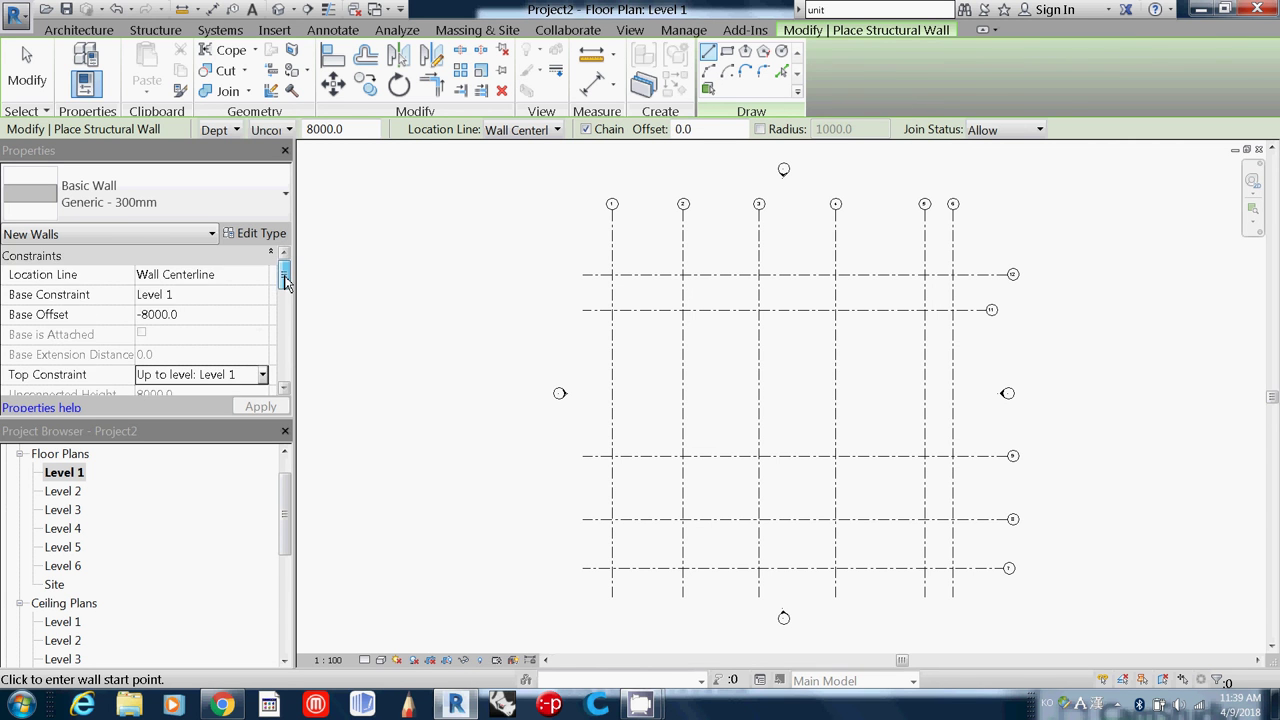
scroll(285, 291, down, 2)
click(228, 274)
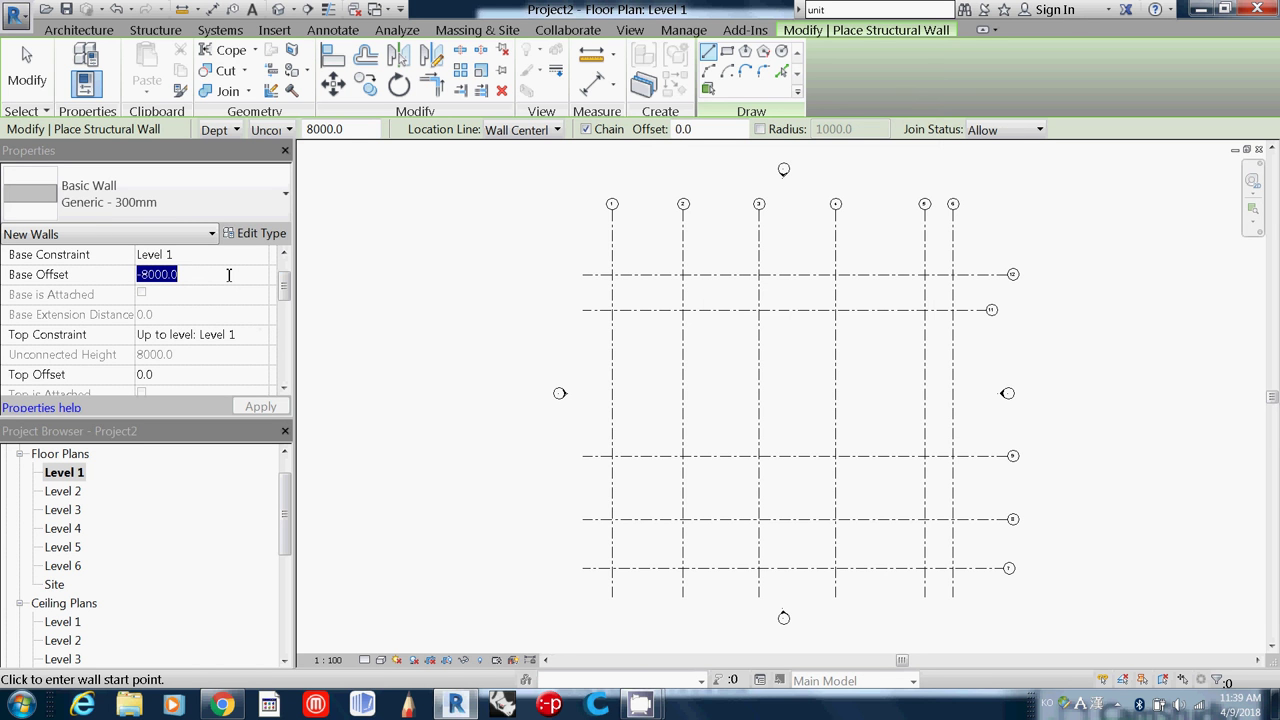
text(-1)
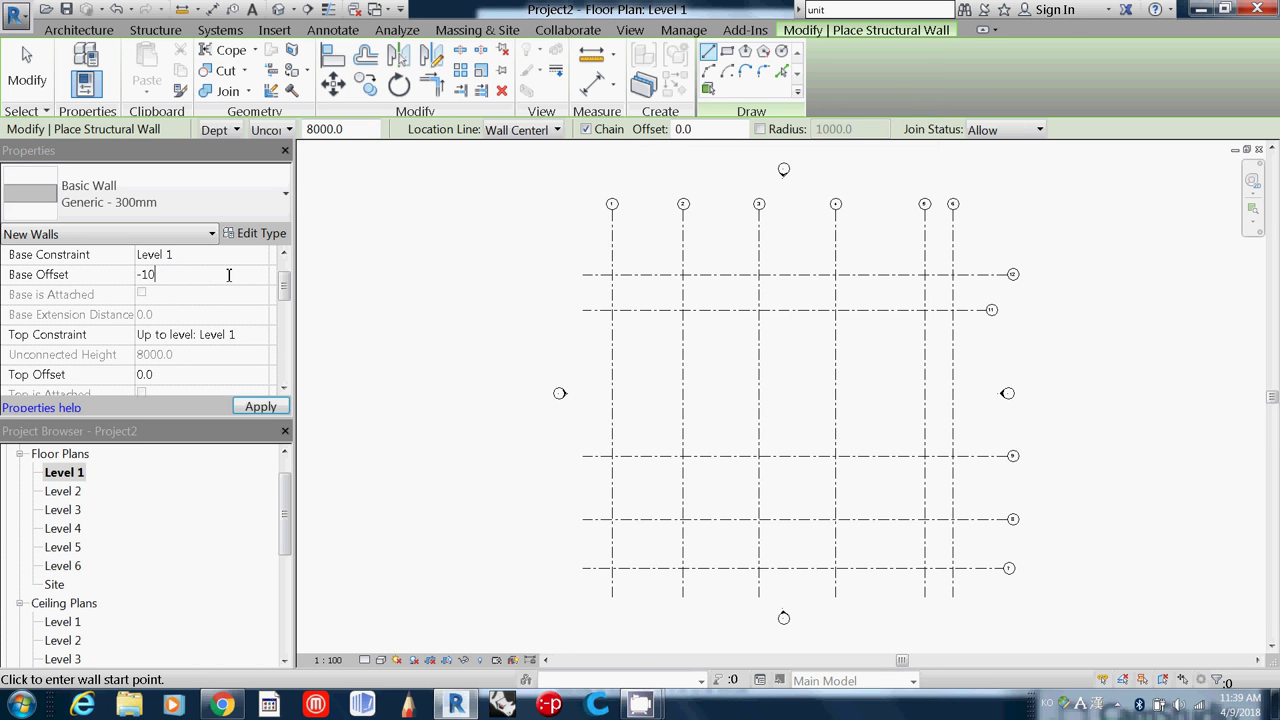
text(0)
key(Return)
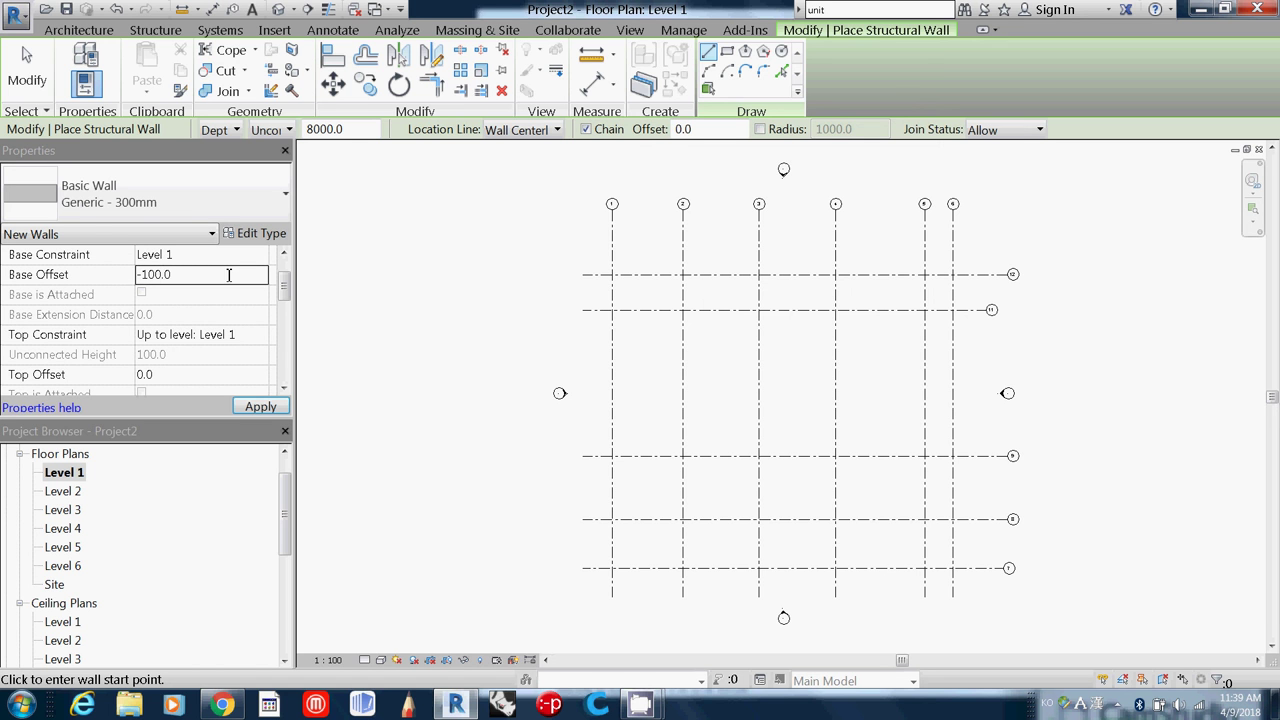
click(232, 338)
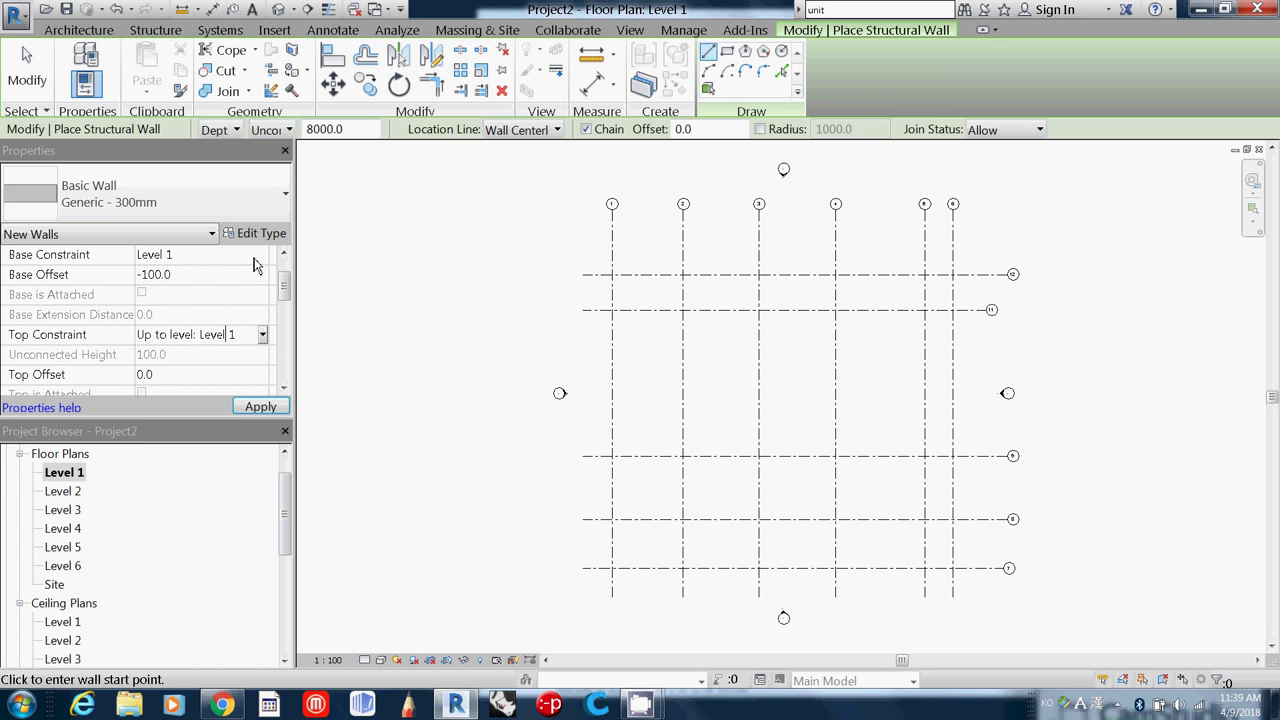
click(257, 211)
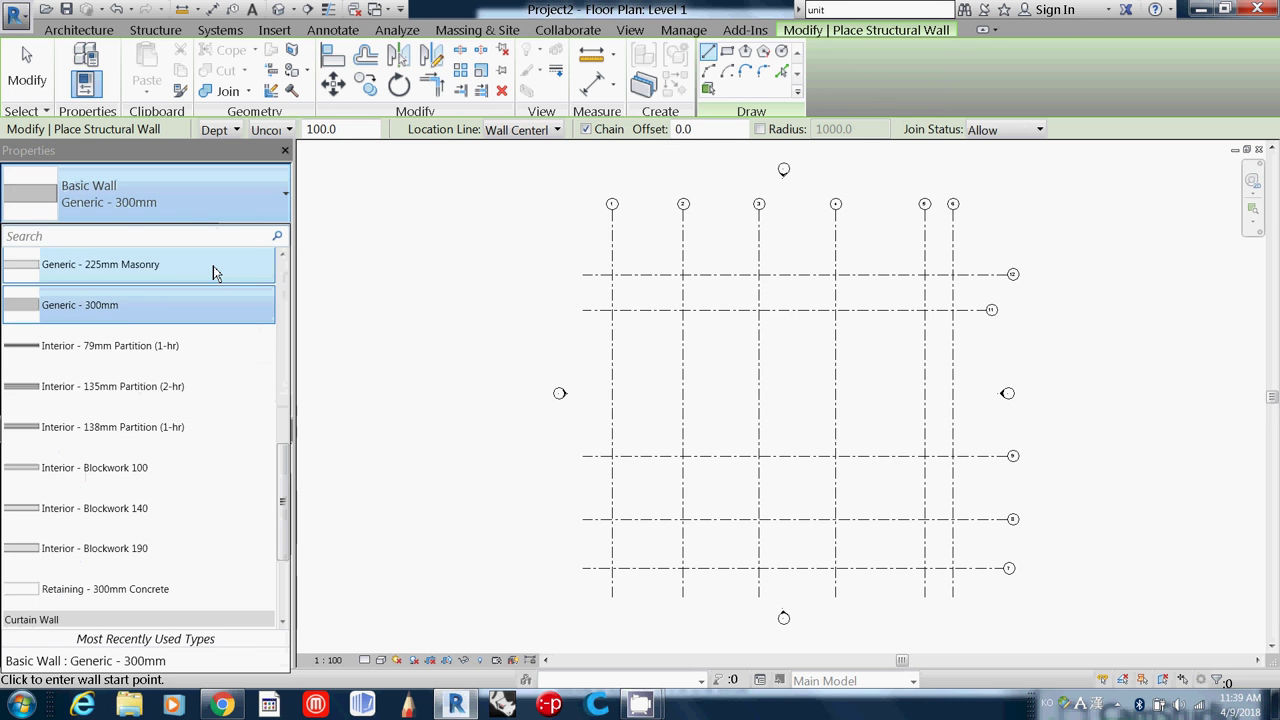
mouse_move(285, 470)
mouse_down()
mouse_move(306, 251)
mouse_move(280, 394)
mouse_up()
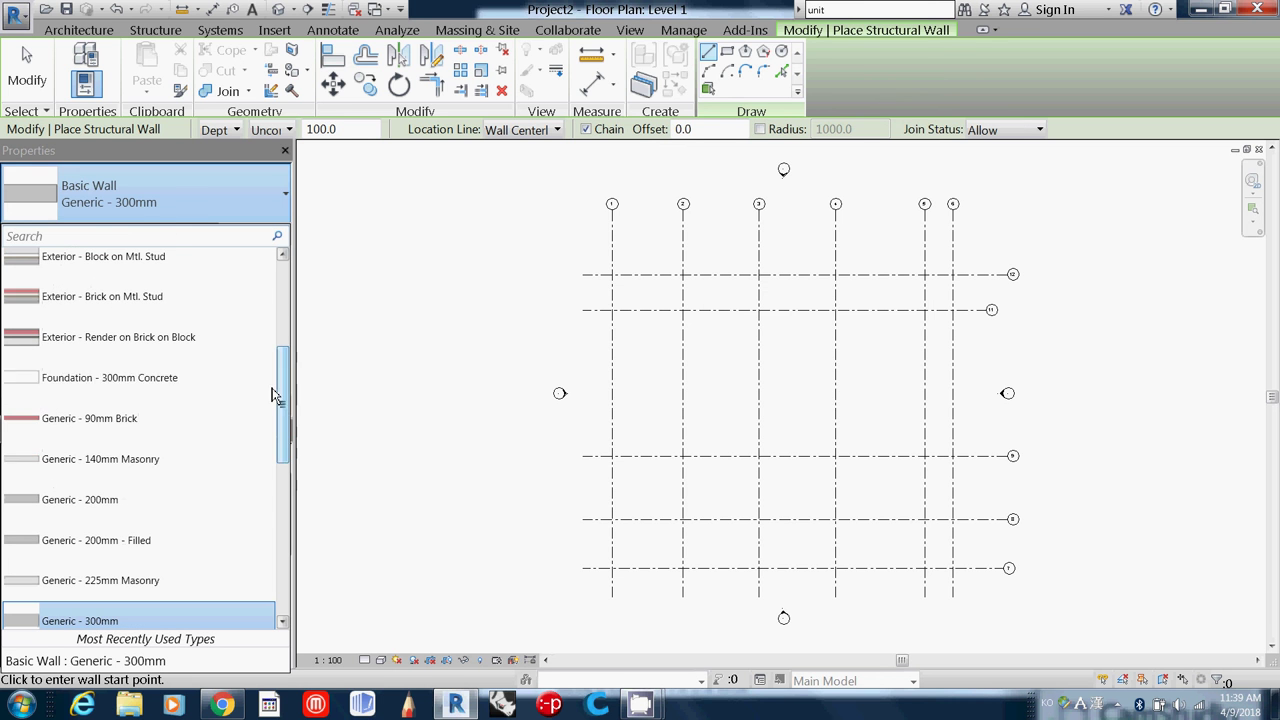
Switch to Generic - 200mm and apply a Level 2 top constraint.
click(140, 508)
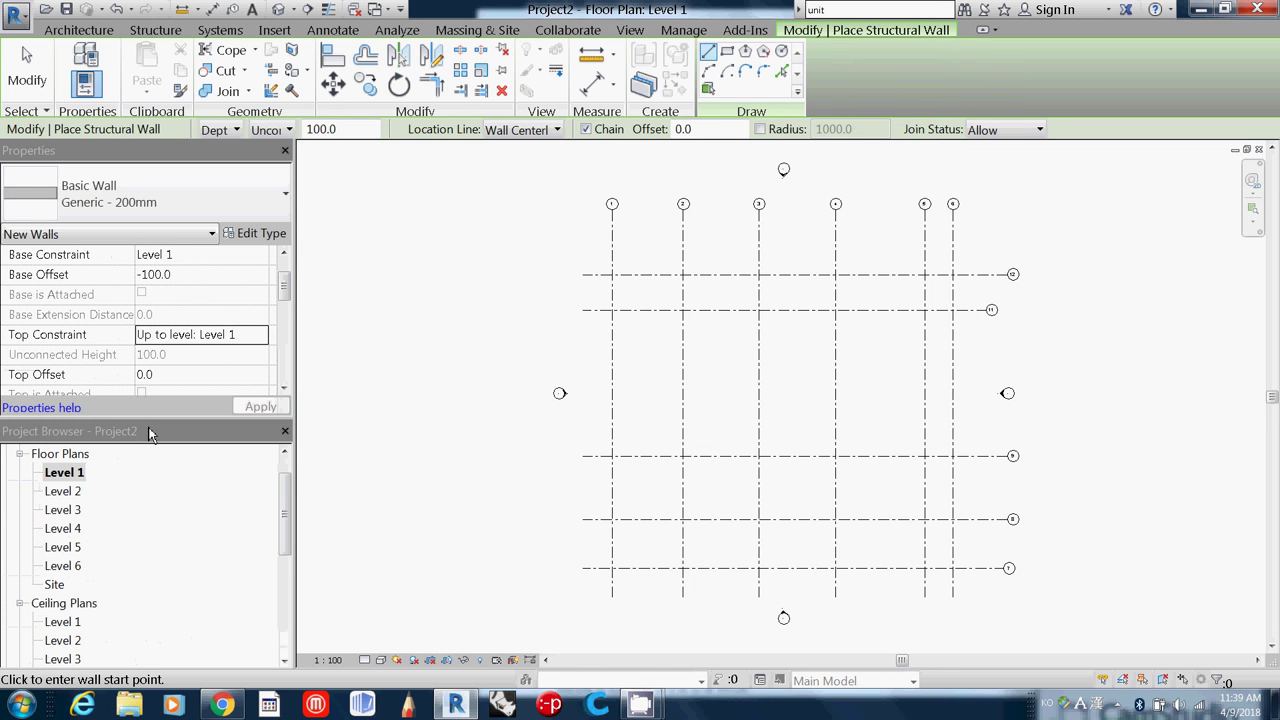
click(197, 281)
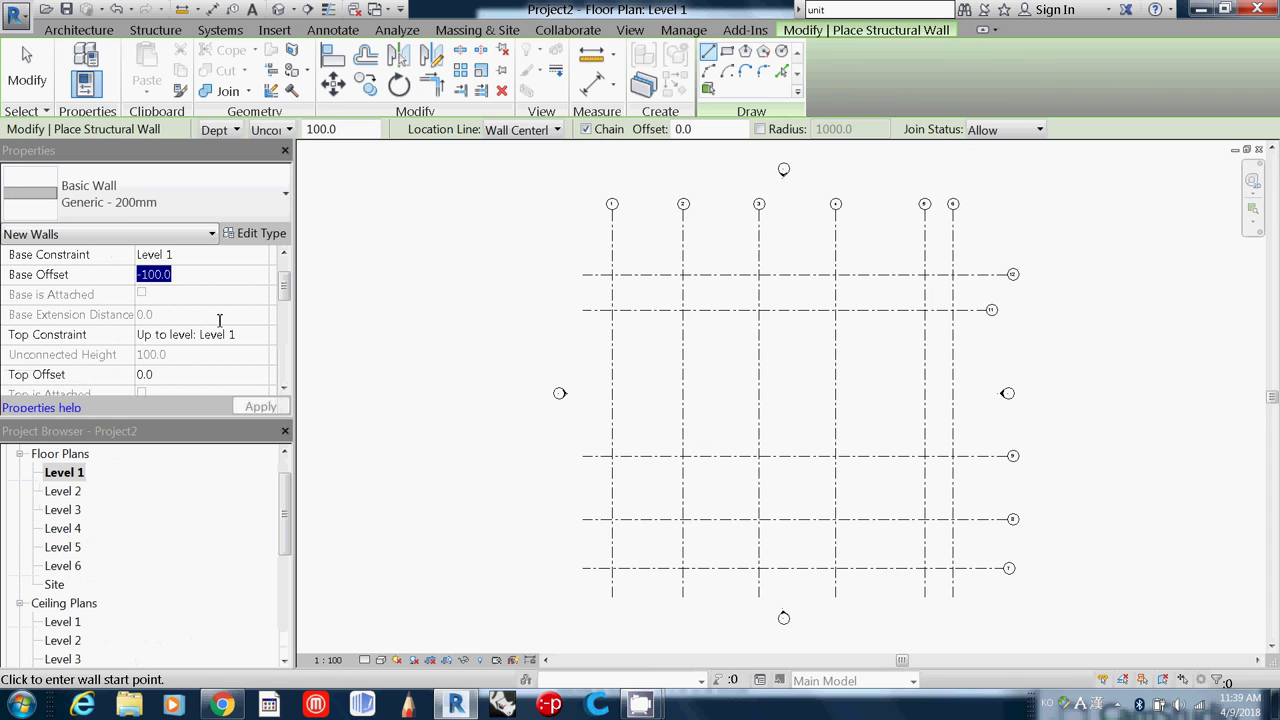
click(257, 337)
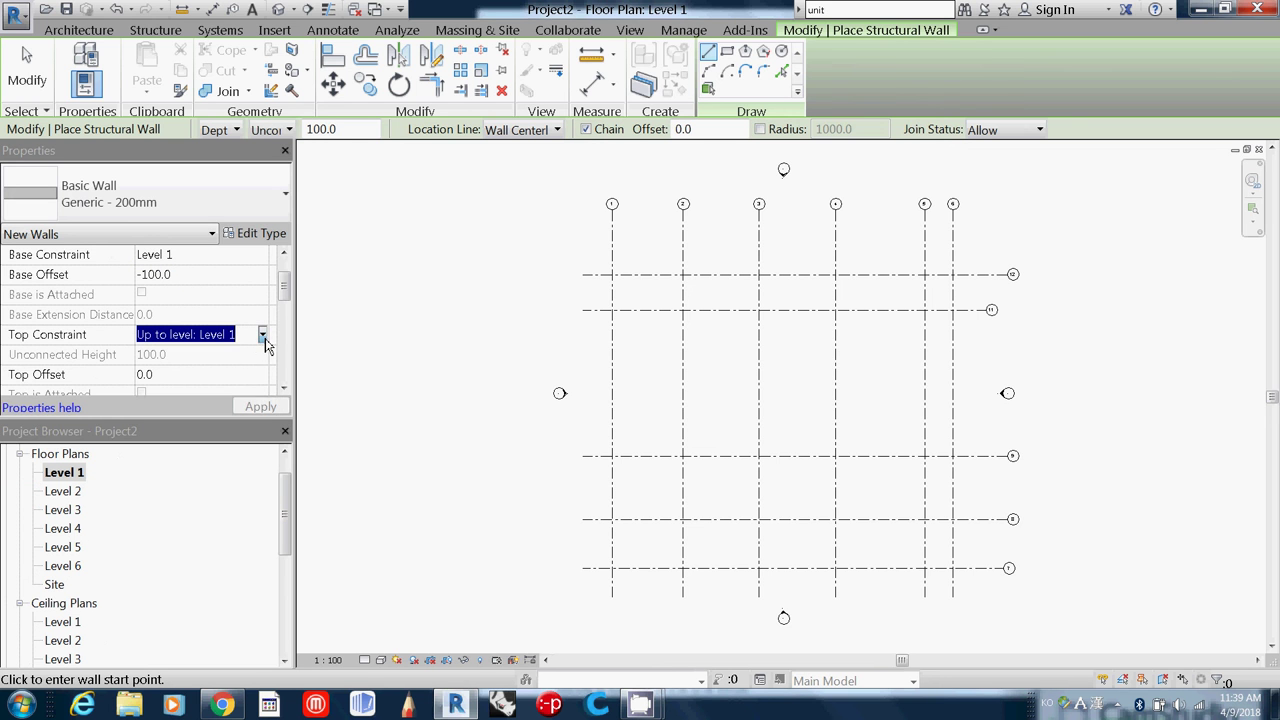
click(263, 340)
click(238, 395)
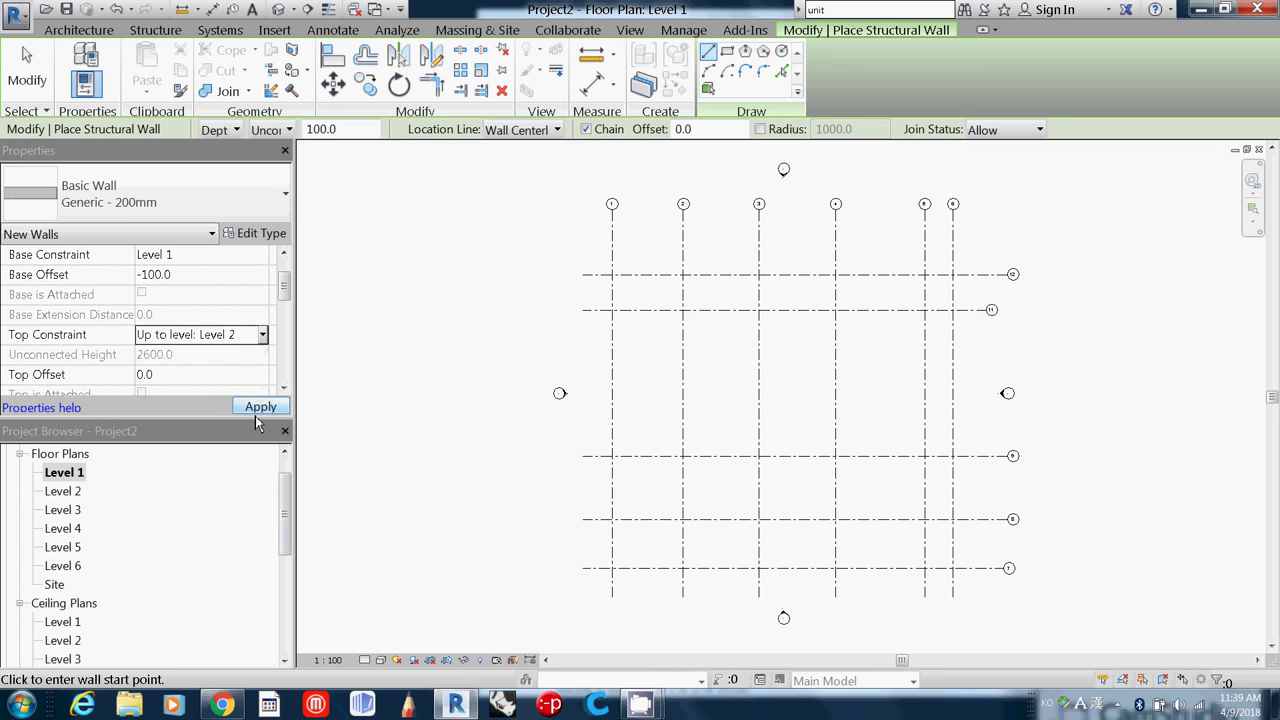
click(257, 413)
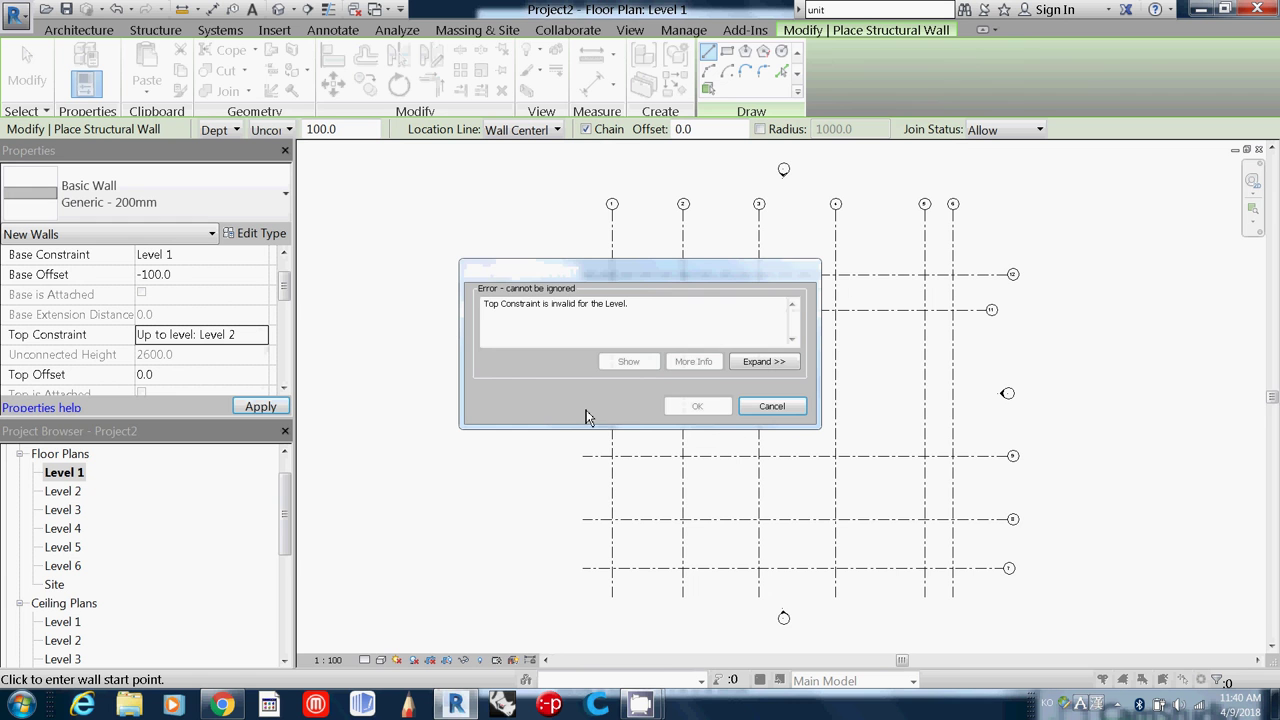
Cancel the rejected Level 2 constraint and restore the Revit window from full screen.
click(760, 364)
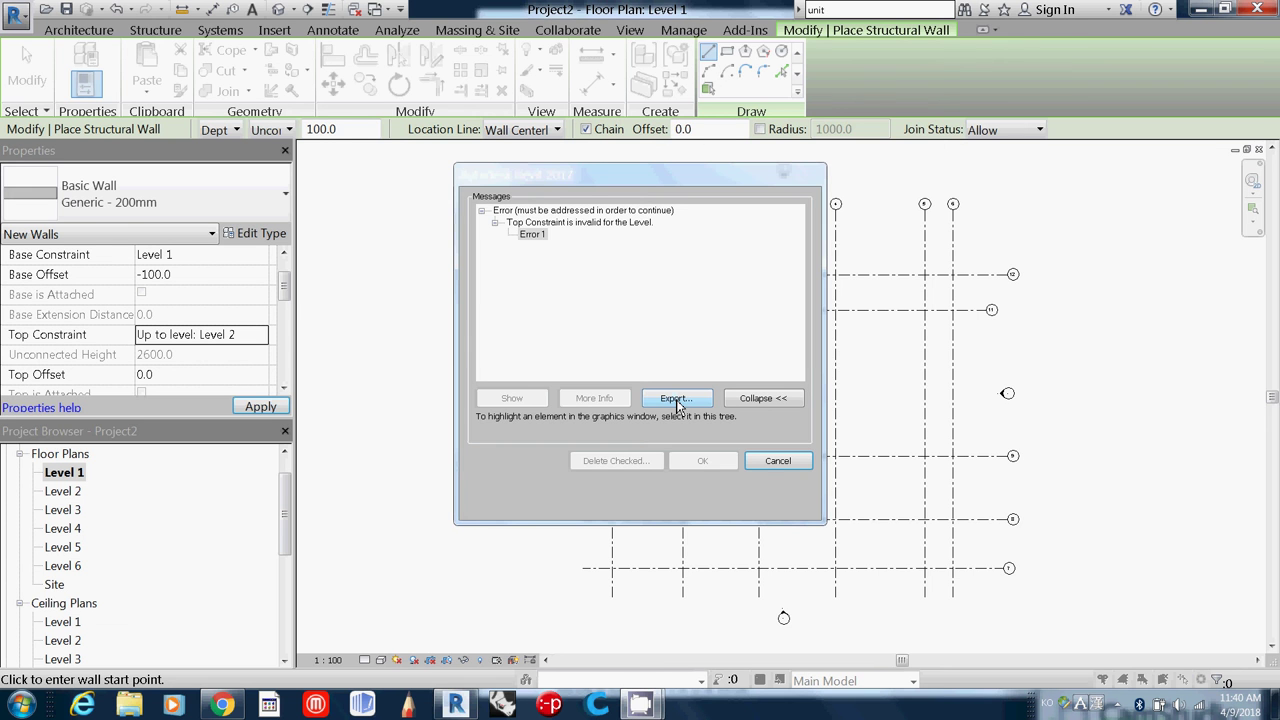
click(760, 464)
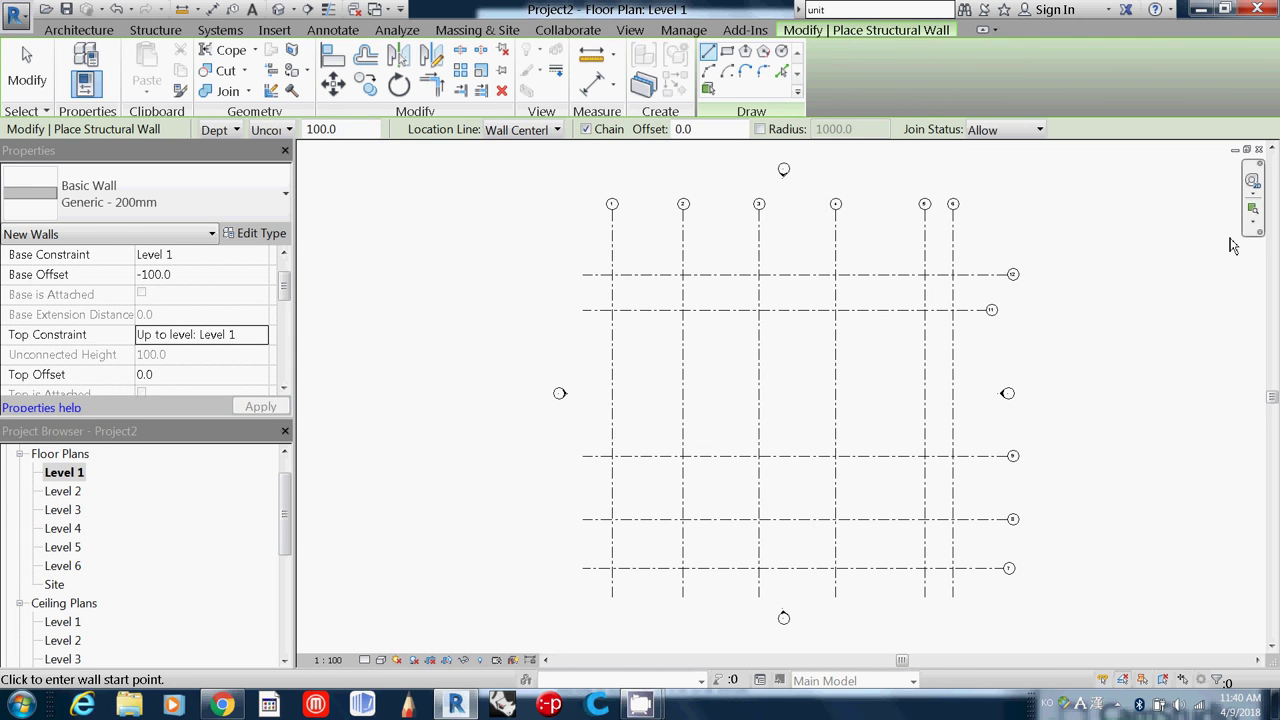
click(1225, 10)
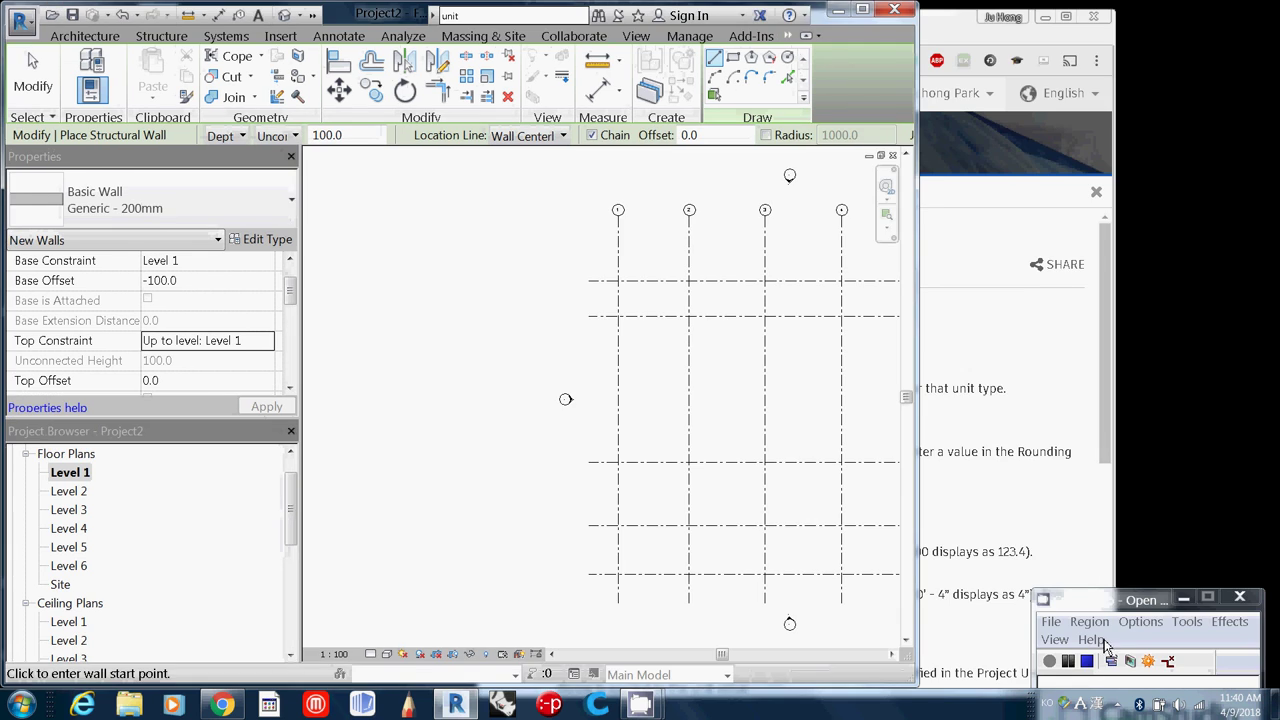